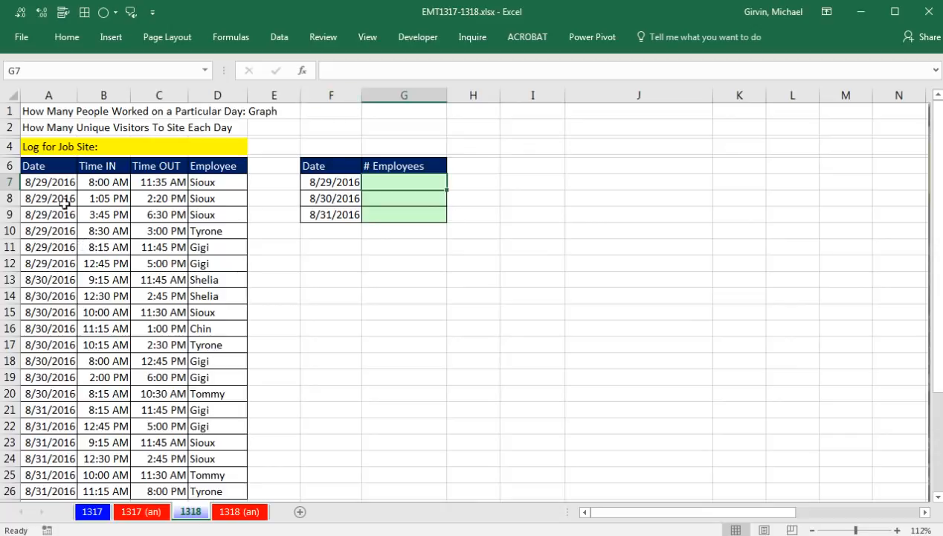
Step: Examine the job log's 8/29/2016 and 8/30/2016 records and their employee names against the empty # Employees column
drag(39, 182, 221, 260)
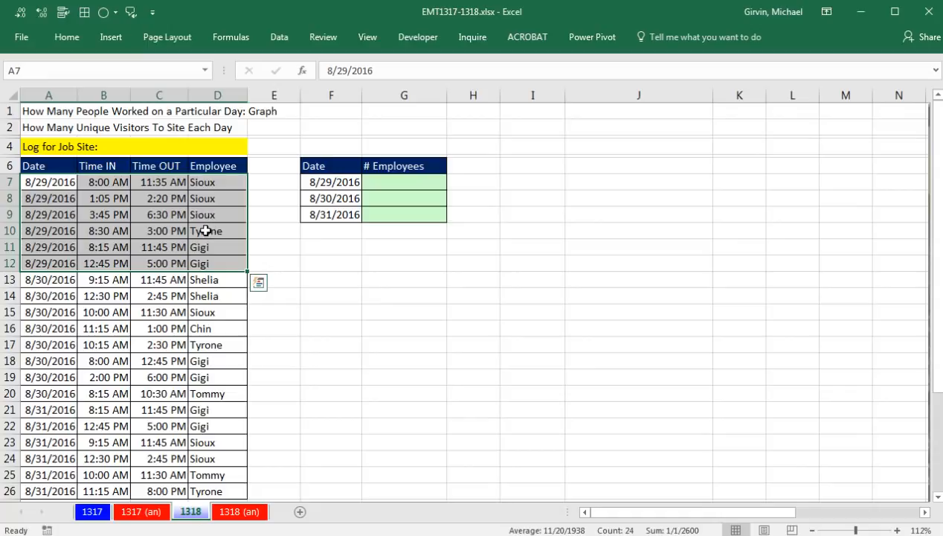
drag(42, 283, 216, 391)
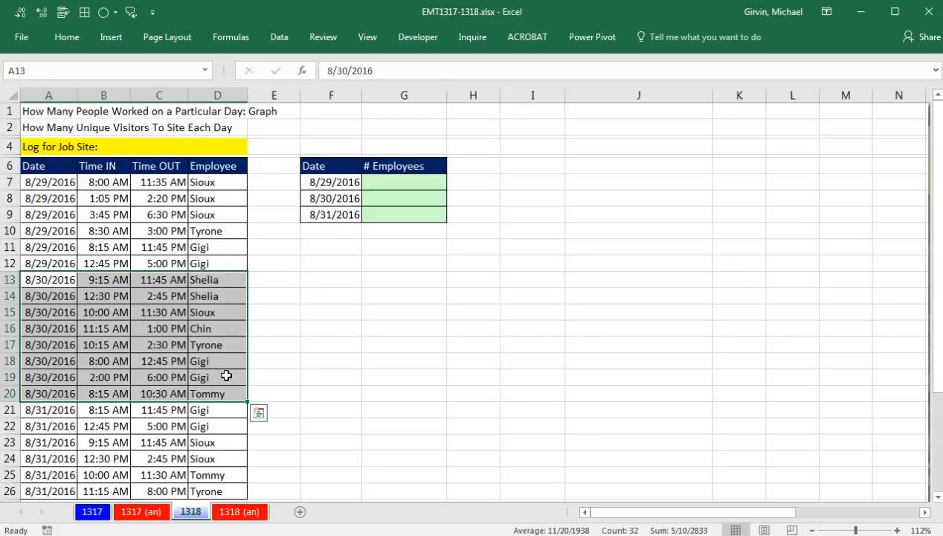
click(383, 183)
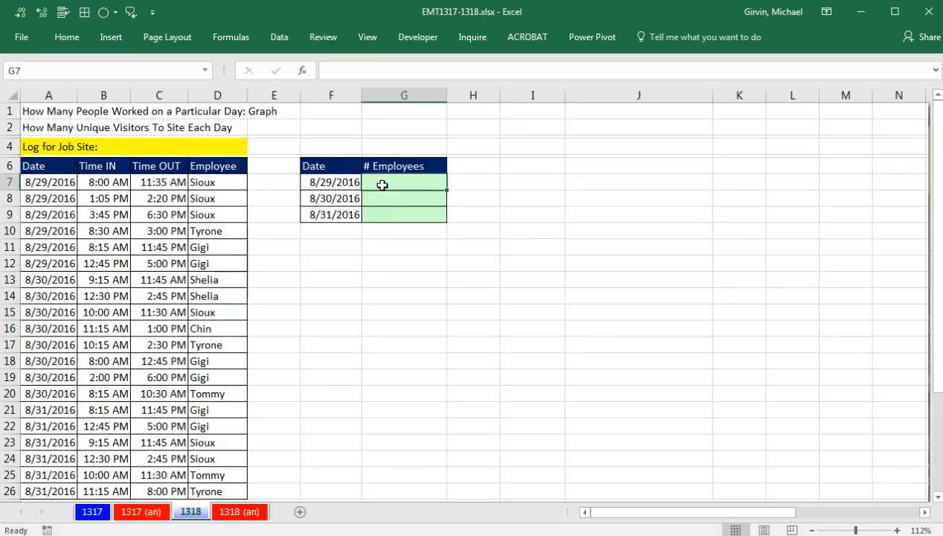
drag(217, 182, 222, 262)
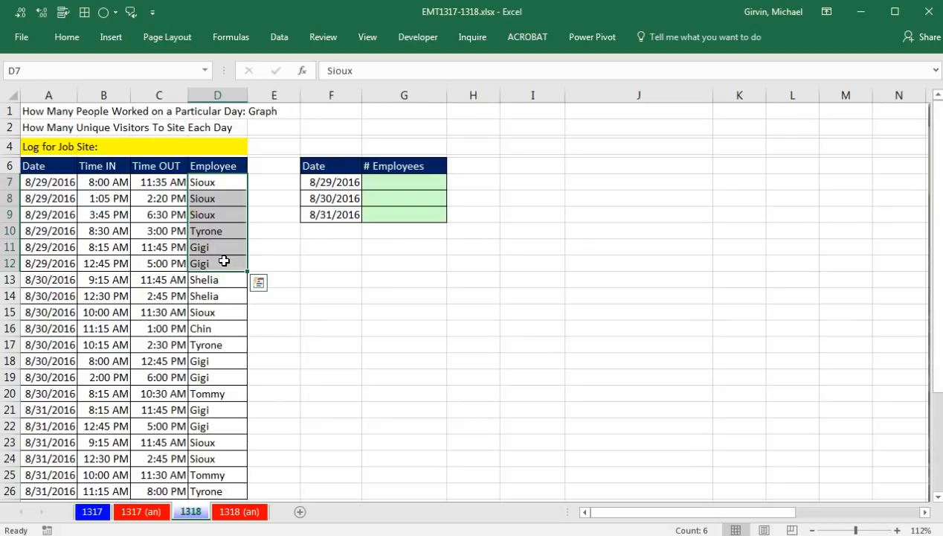
click(383, 187)
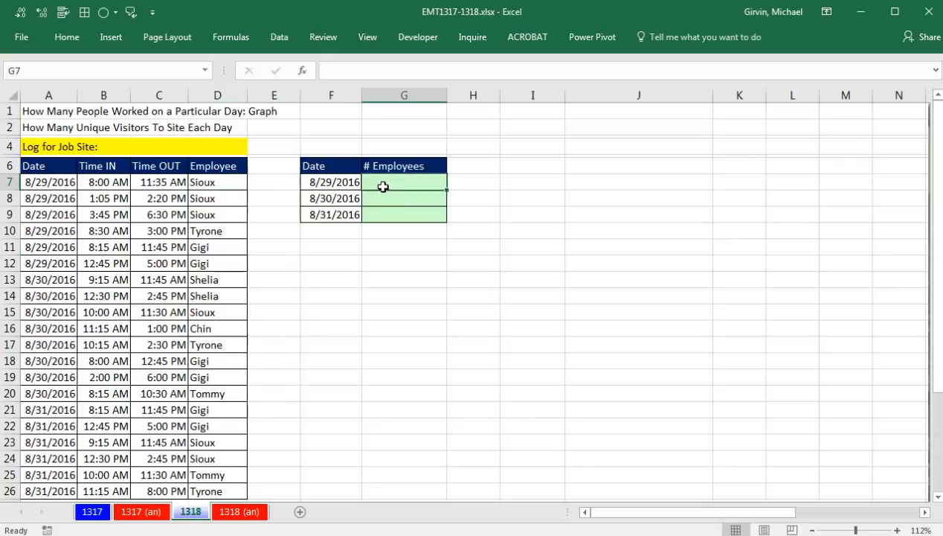
click(222, 189)
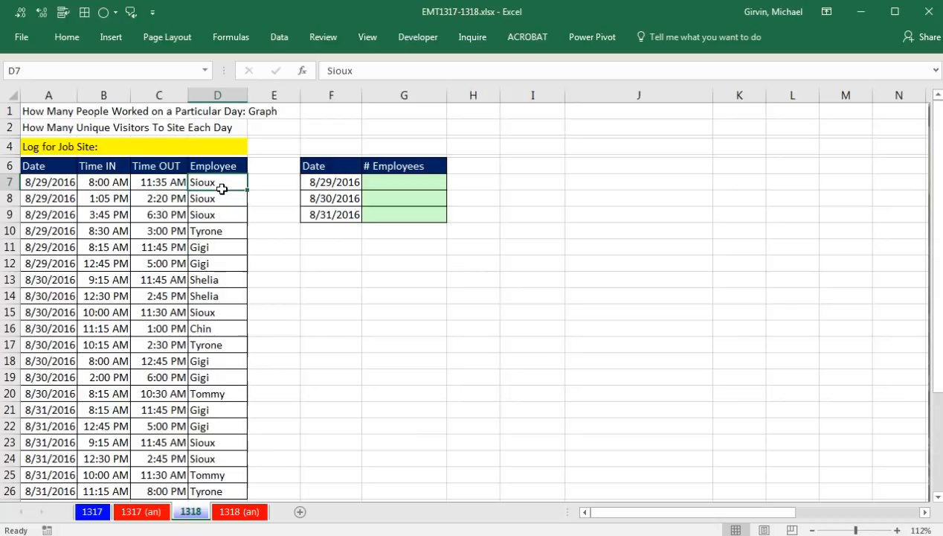
click(278, 38)
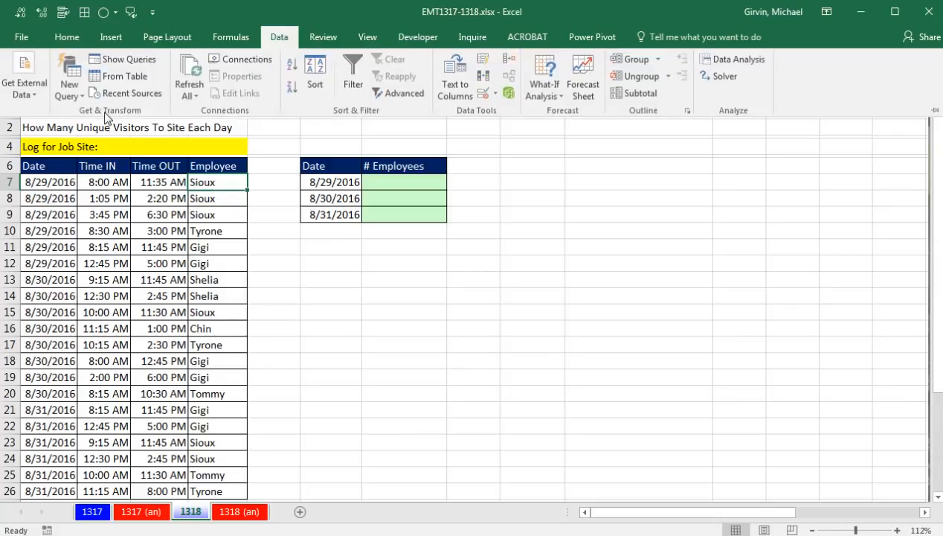
click(601, 43)
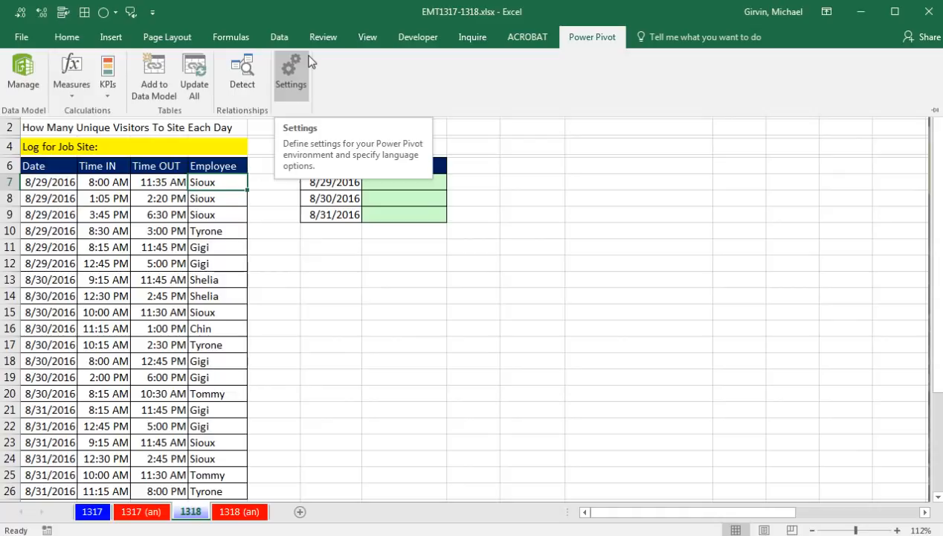
click(221, 187)
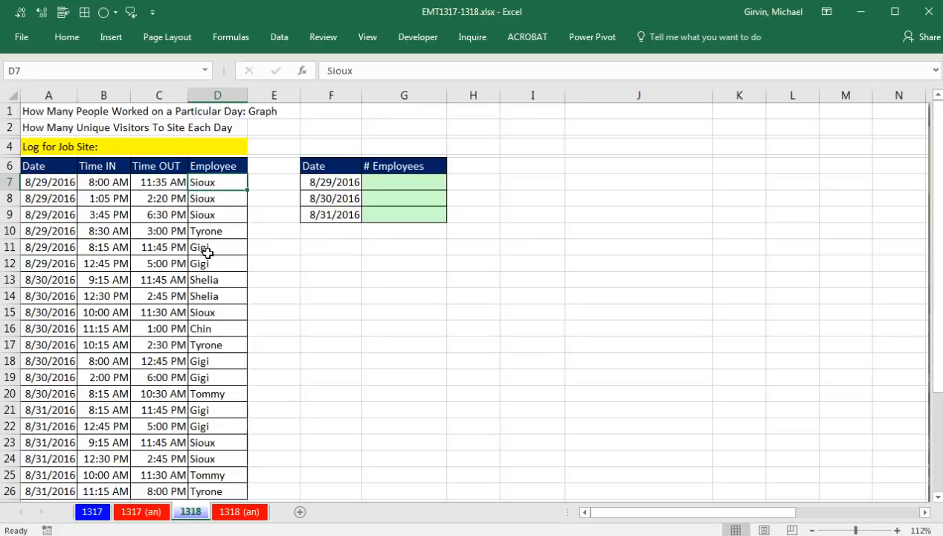
Step: Start a PivotTable from the job site log in A6:D26, with the existing worksheet as its destination
click(104, 184)
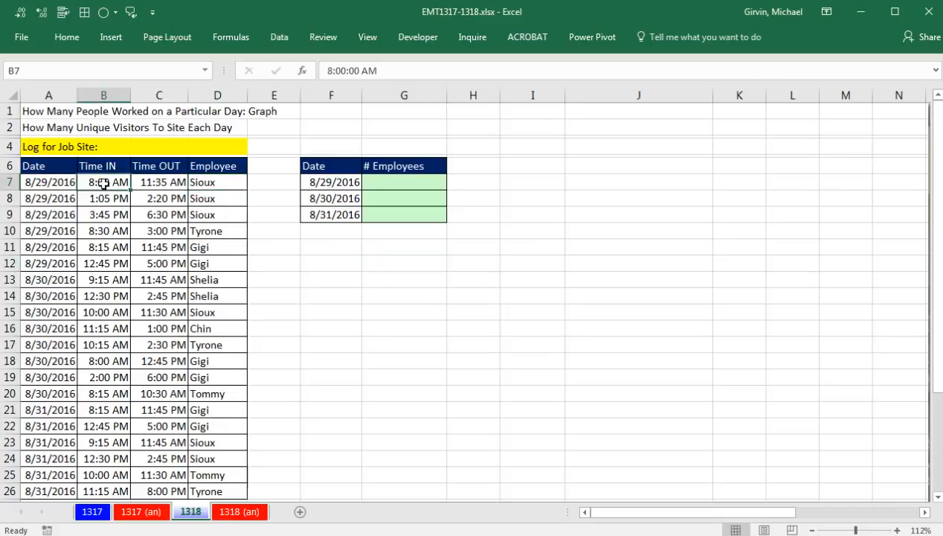
drag(49, 165, 211, 167)
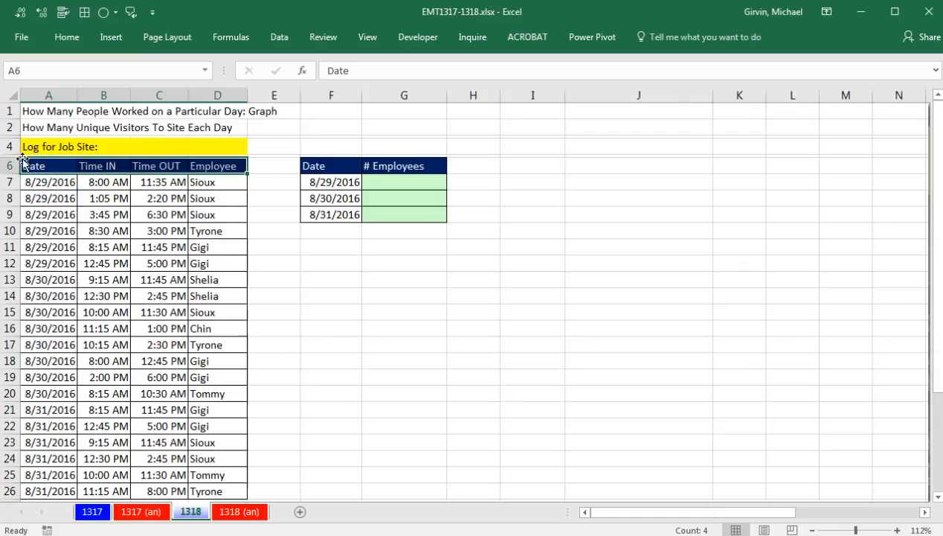
click(107, 197)
click(104, 37)
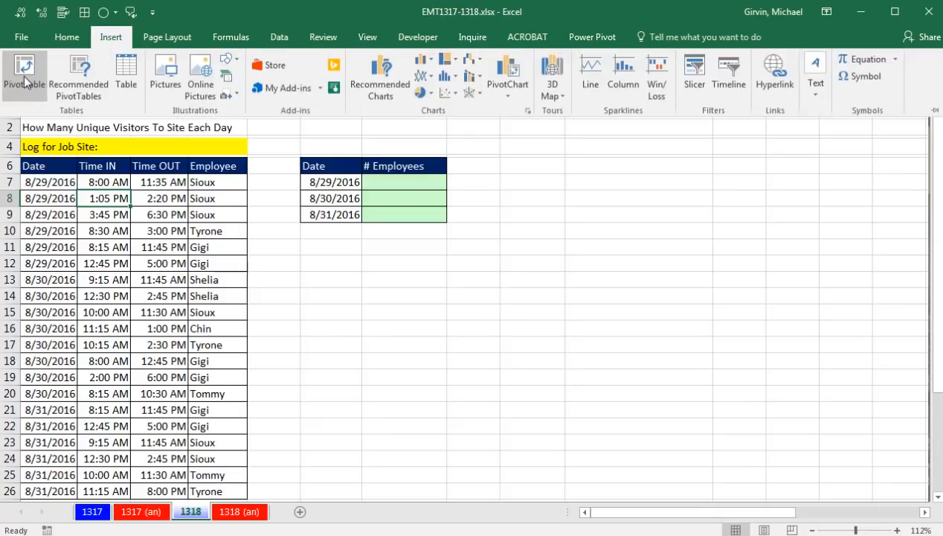
key(Escape)
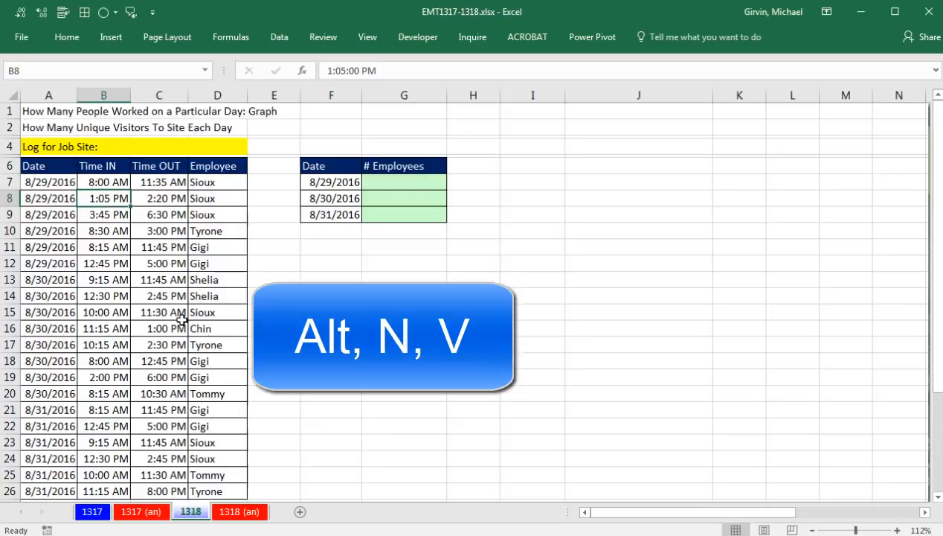
key(alt)
key(n)
key(v)
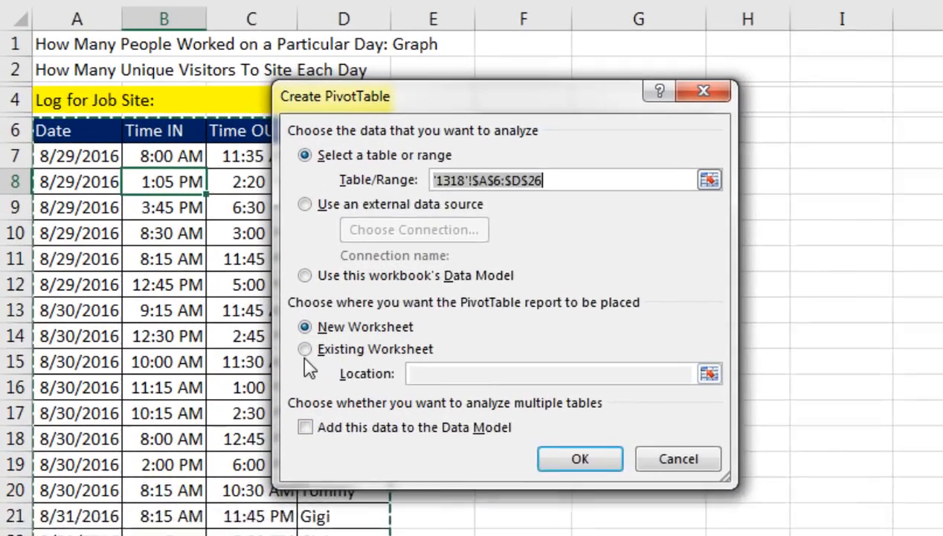
click(246, 325)
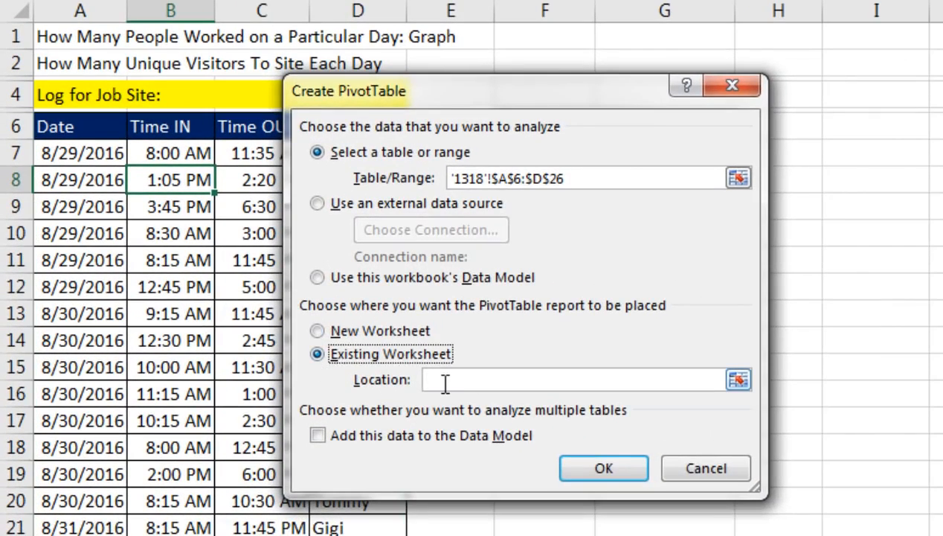
drag(450, 90, 601, 86)
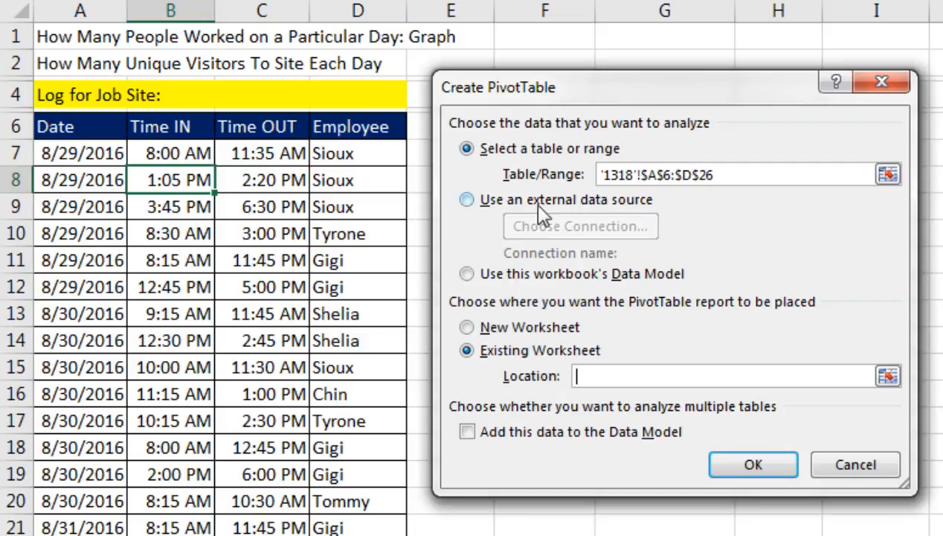
Step: Add the source data to the Data Model and create the PivotTable at cell I6 of sheet 1318
click(468, 433)
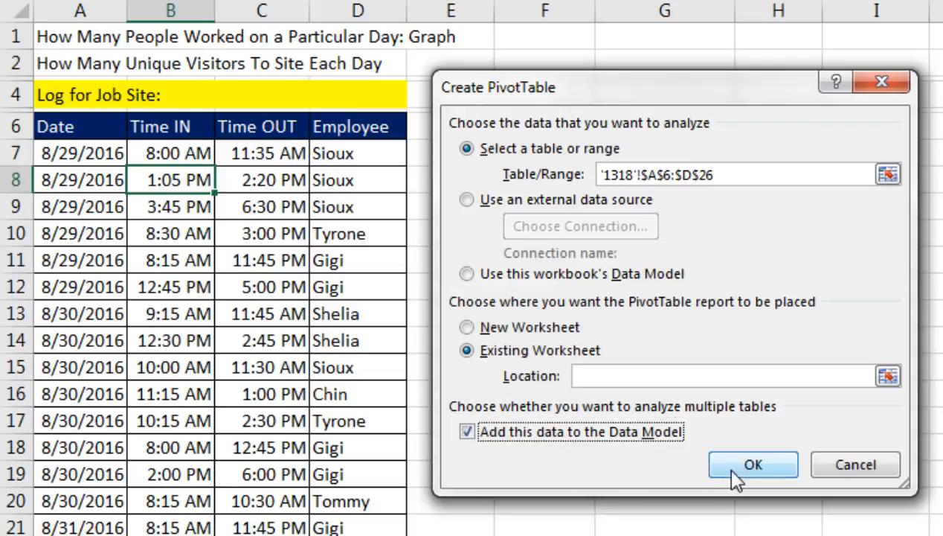
click(655, 373)
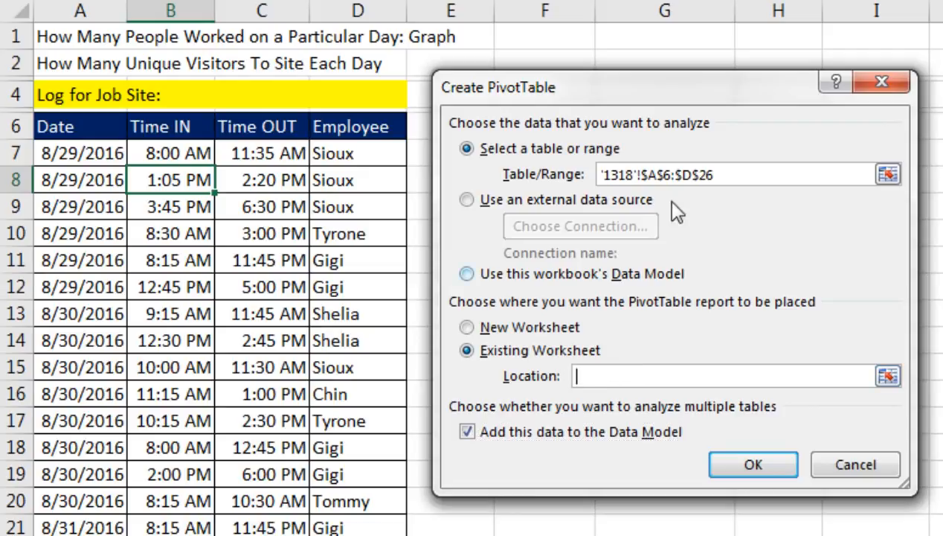
drag(677, 89, 695, 212)
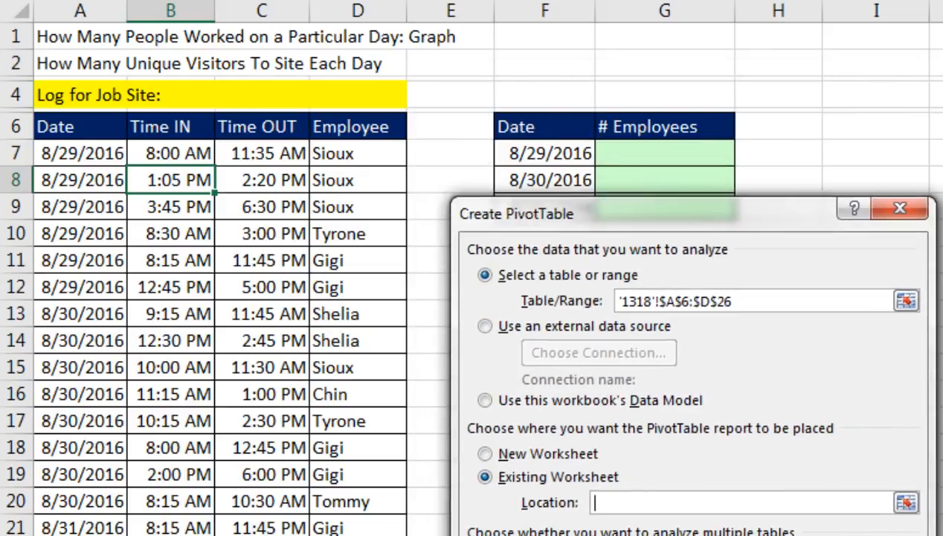
click(875, 128)
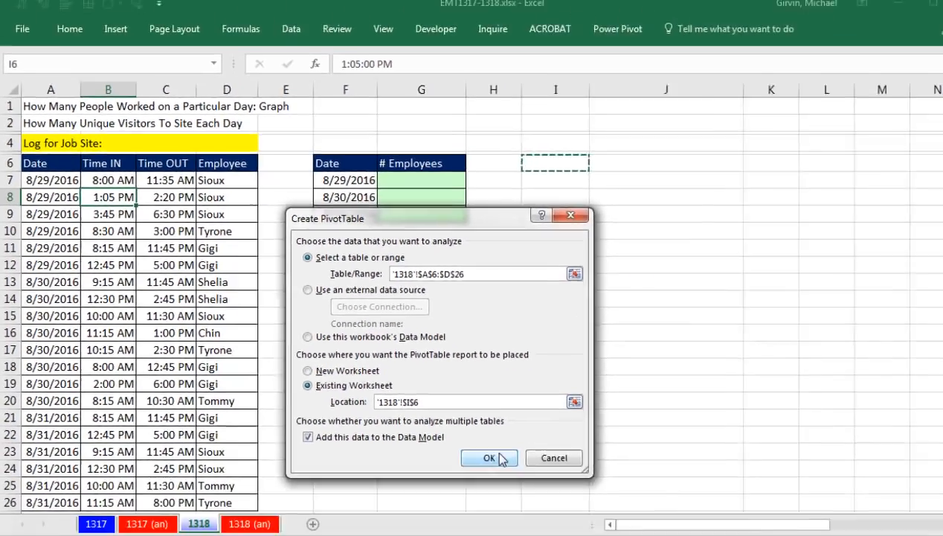
click(476, 443)
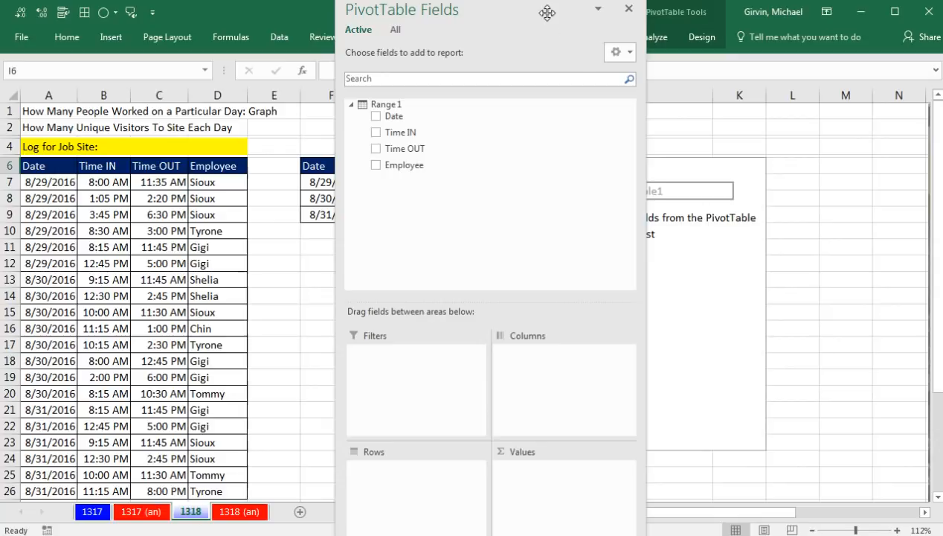
Step: Dock the PivotTable field list, then put Date in Rows and Employee in Values
drag(545, 13, 926, 117)
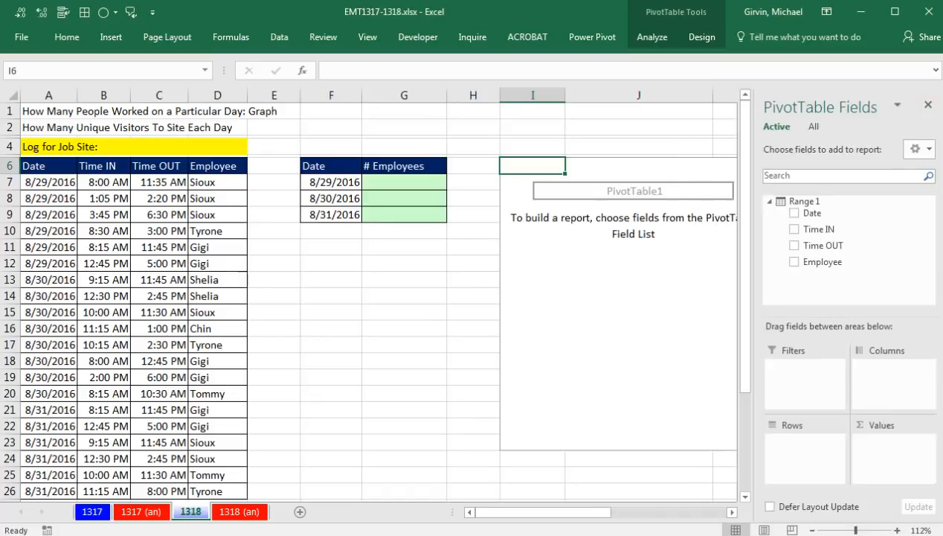
click(731, 512)
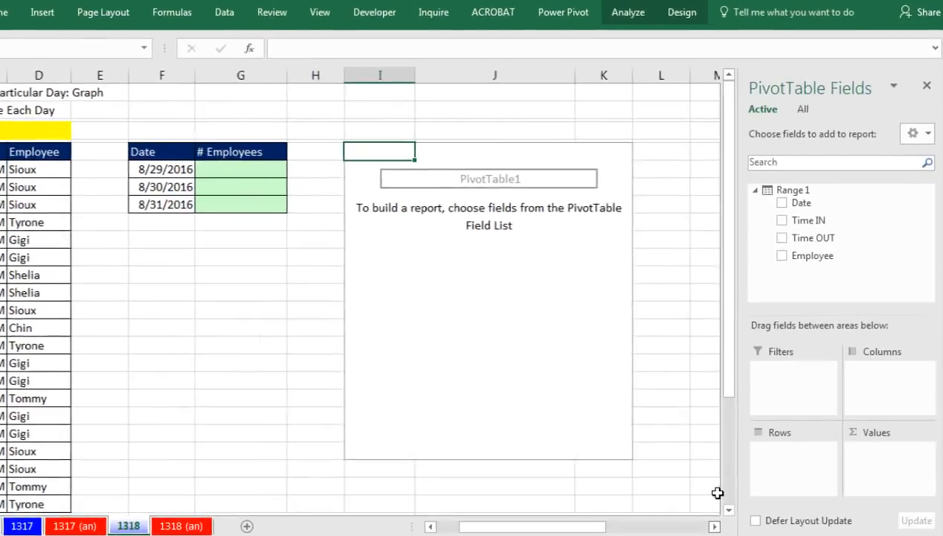
drag(772, 175, 749, 491)
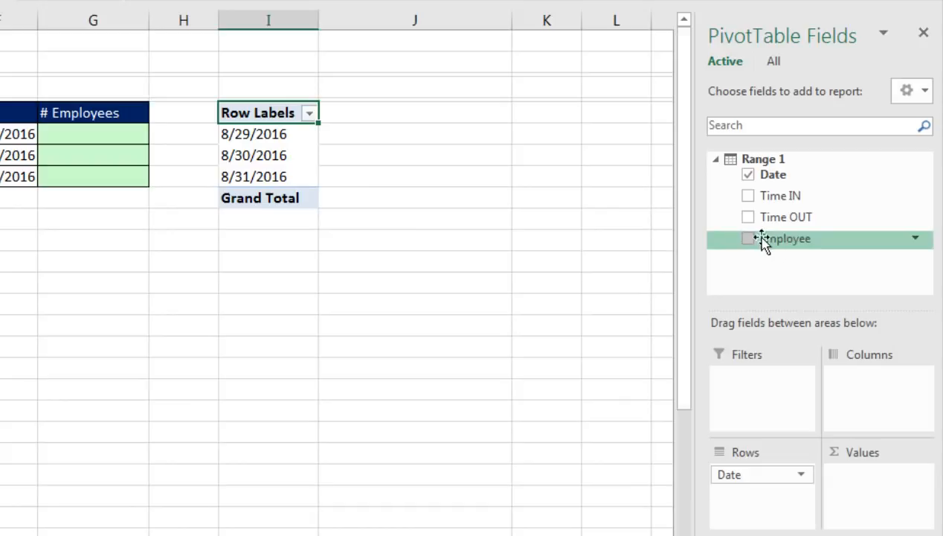
drag(773, 244, 853, 484)
Step: Summarize the PivotTable's Employee values by Distinct Count instead of Count
mouse_move(403, 133)
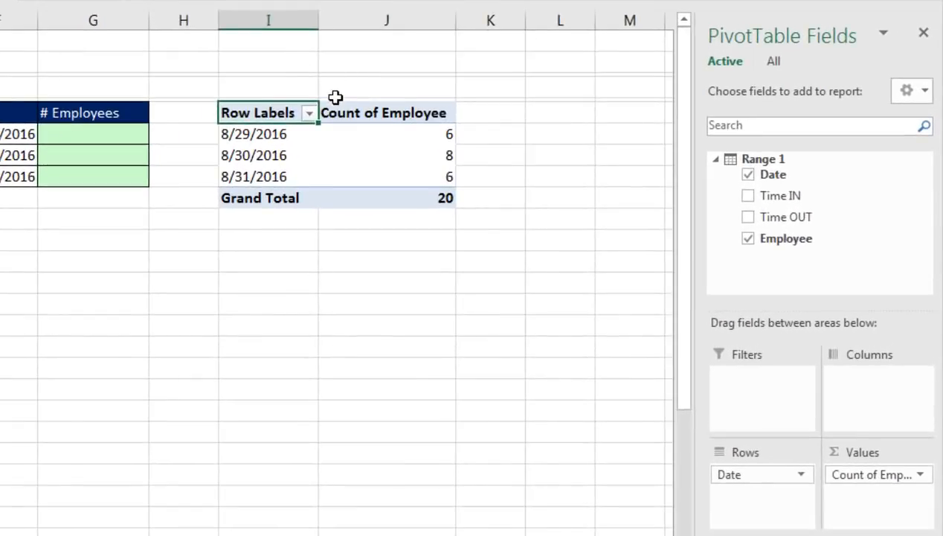
right_click(351, 137)
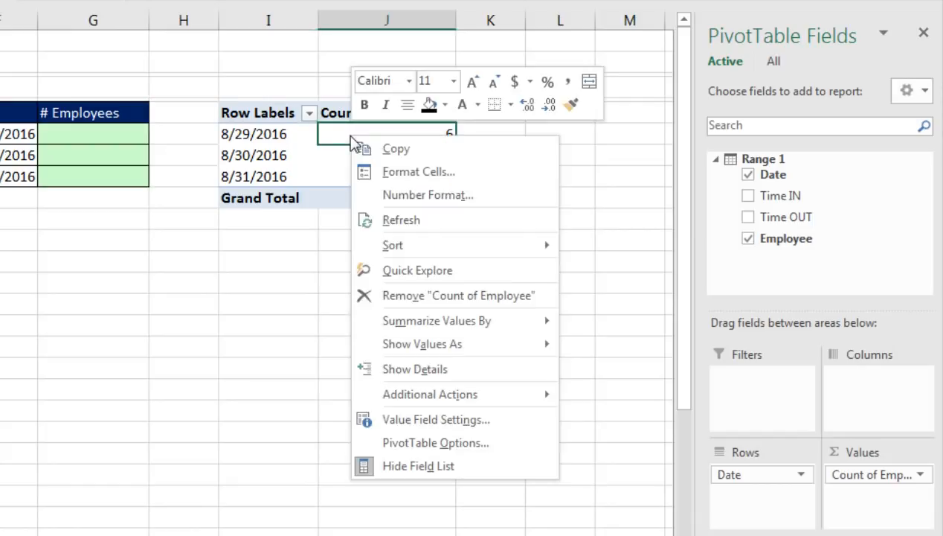
mouse_move(402, 323)
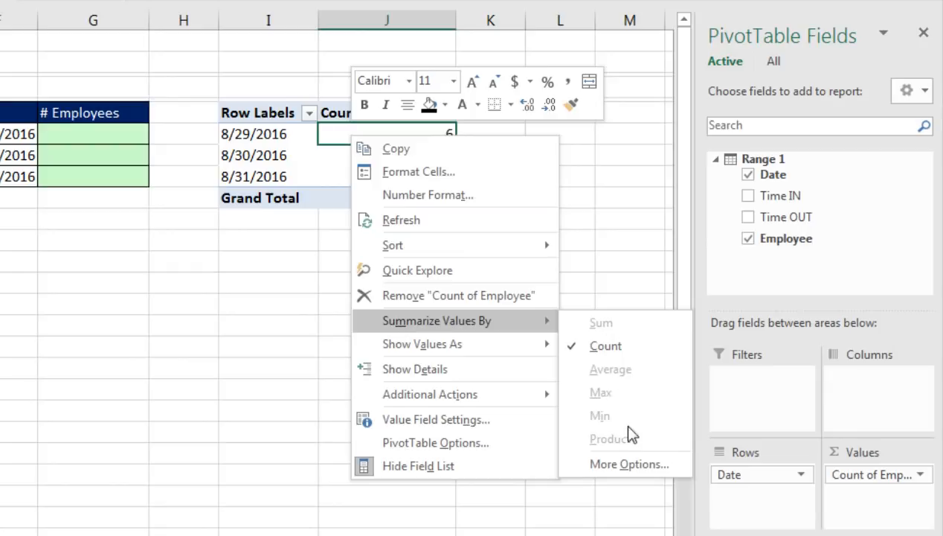
click(627, 465)
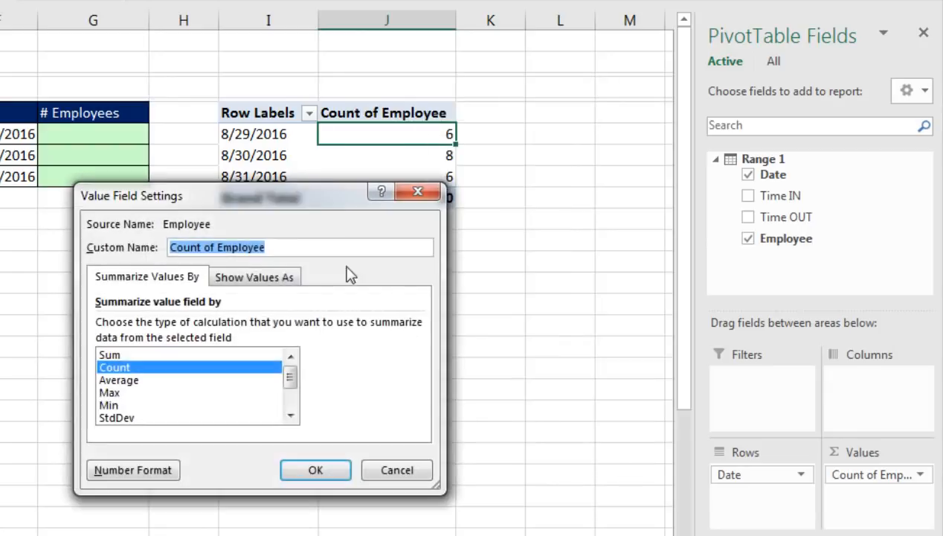
drag(317, 191, 390, 93)
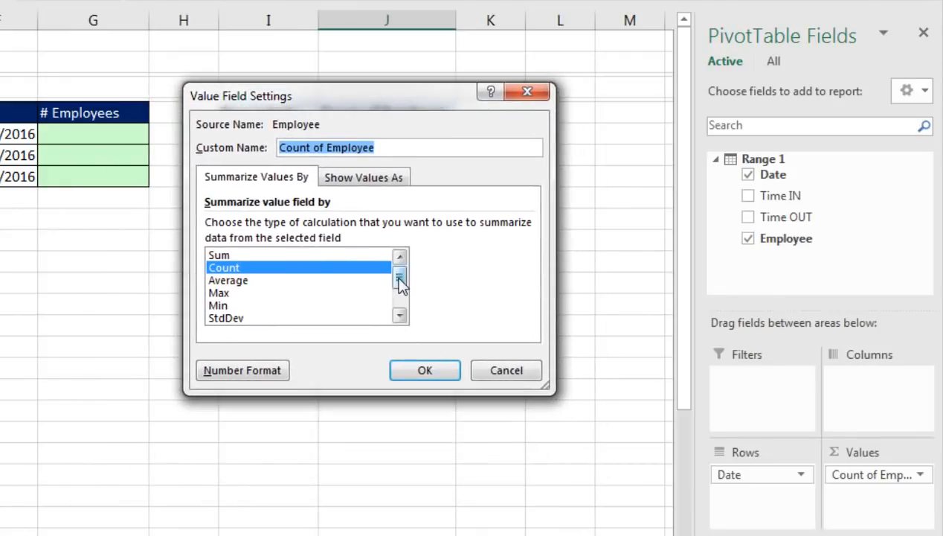
drag(400, 279, 399, 312)
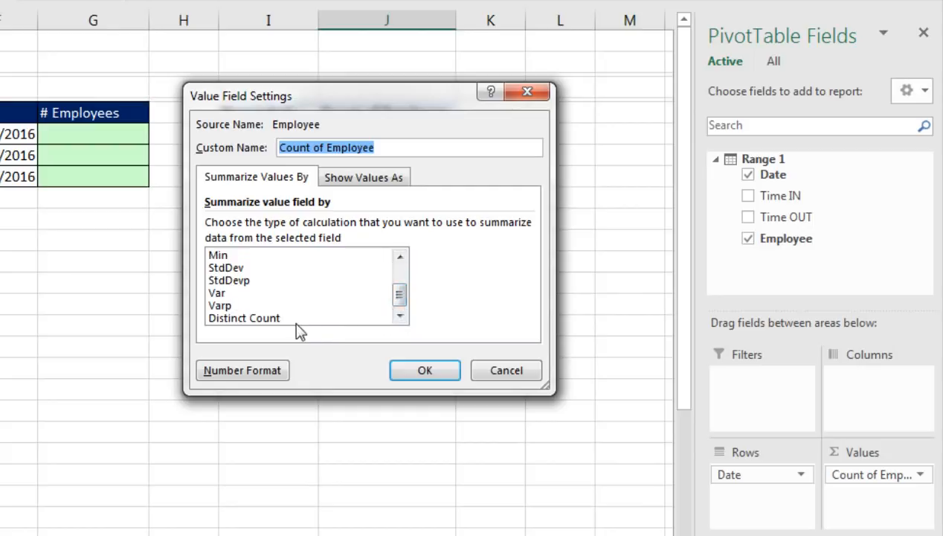
click(238, 318)
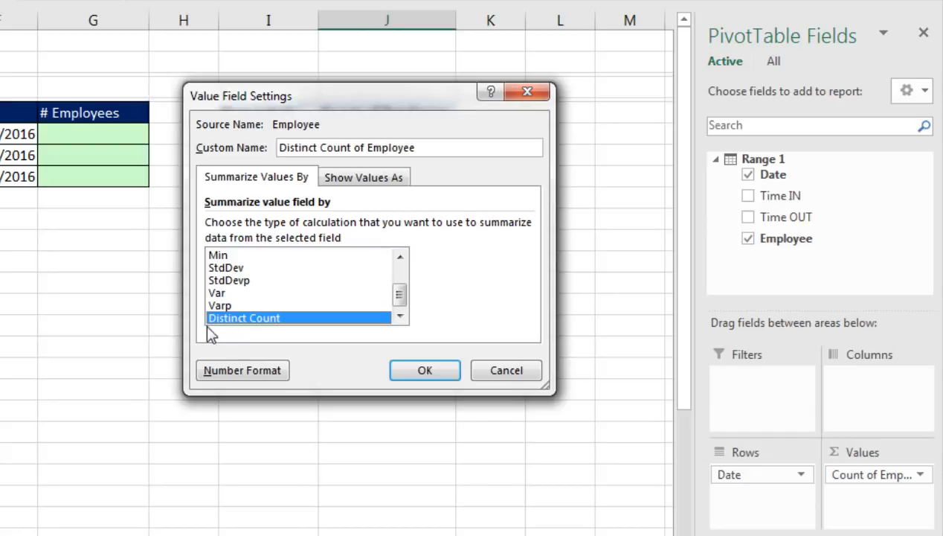
click(423, 371)
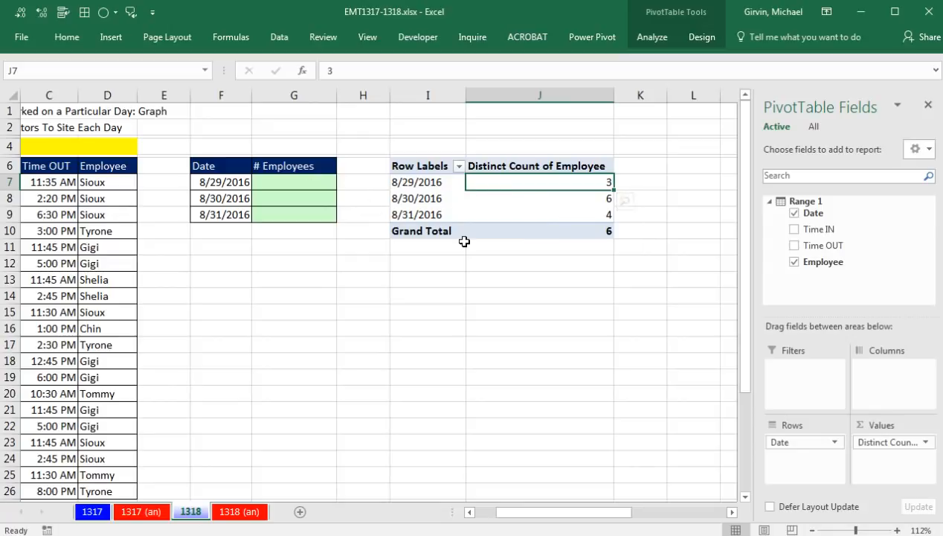
Step: Show the PivotTable's report layout in Tabular Form
click(698, 38)
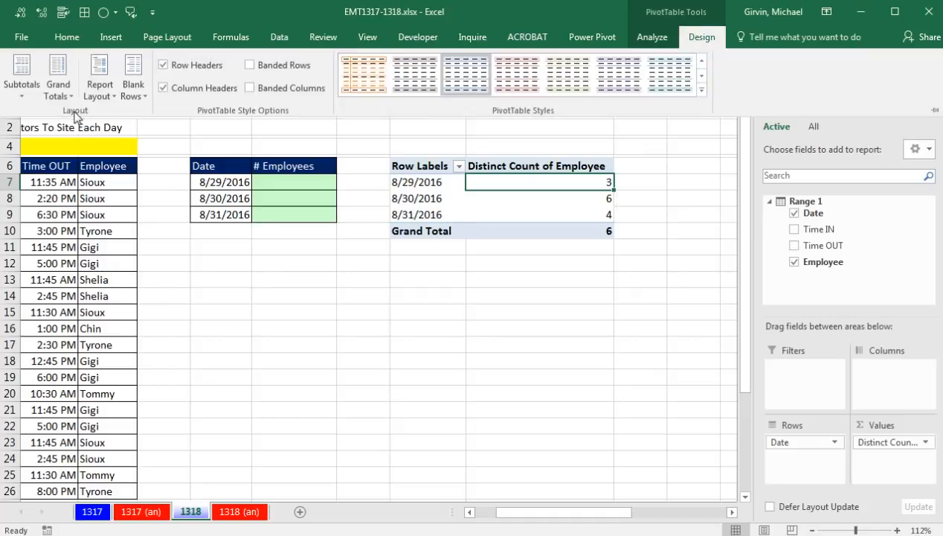
click(99, 87)
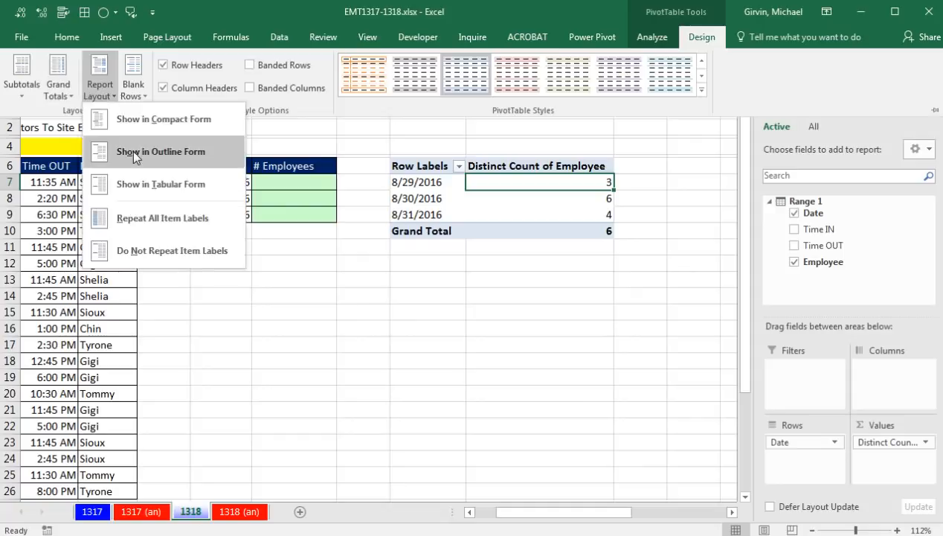
click(151, 183)
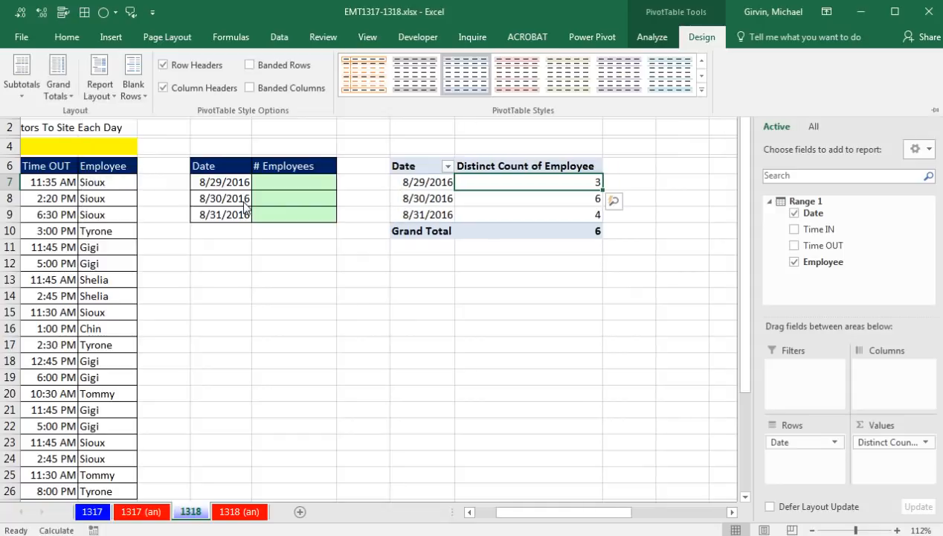
Step: Insert a basic 2-D line PivotChart based on the PivotTable of daily distinct employee counts
click(534, 167)
click(534, 167)
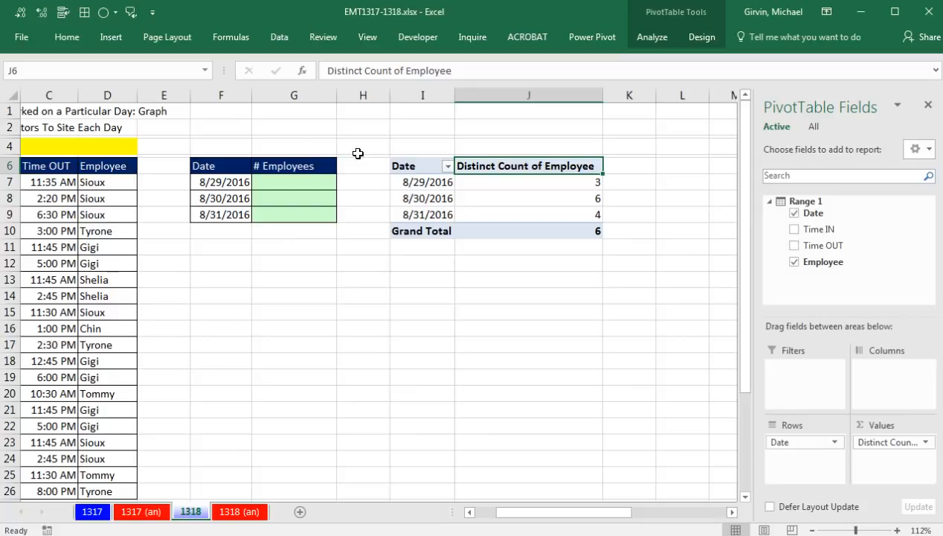
click(426, 185)
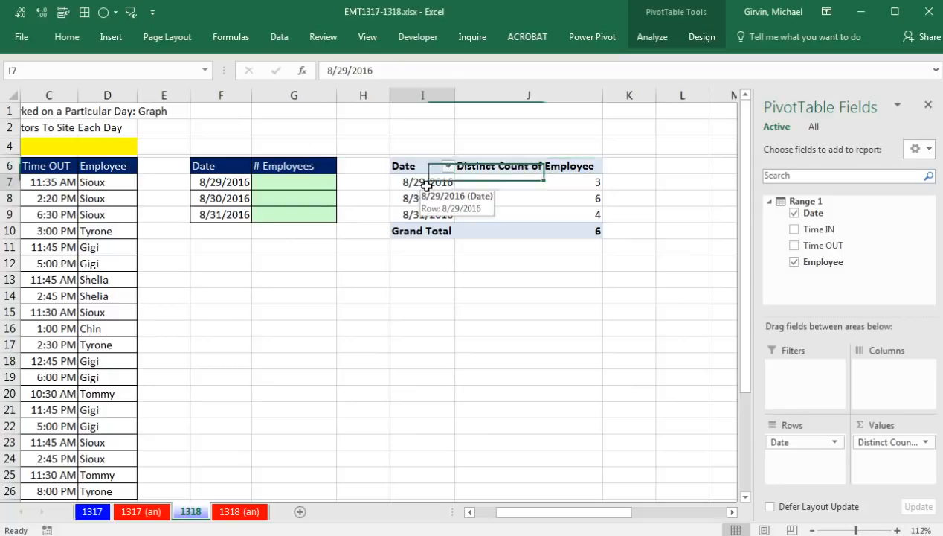
click(112, 37)
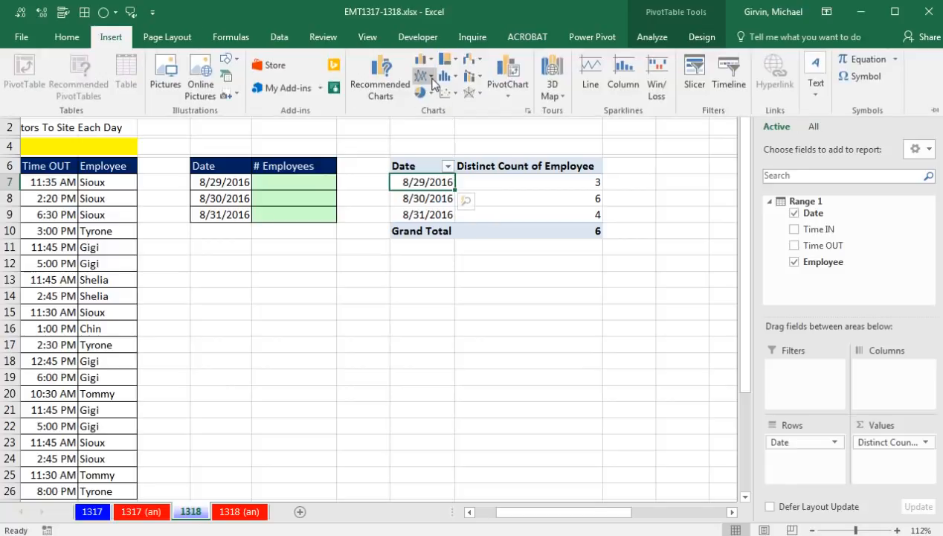
click(431, 77)
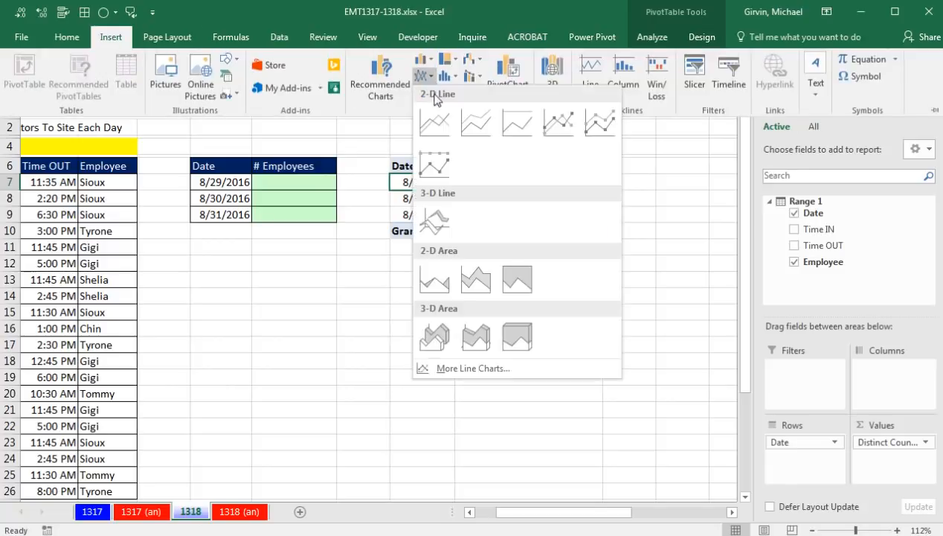
click(434, 120)
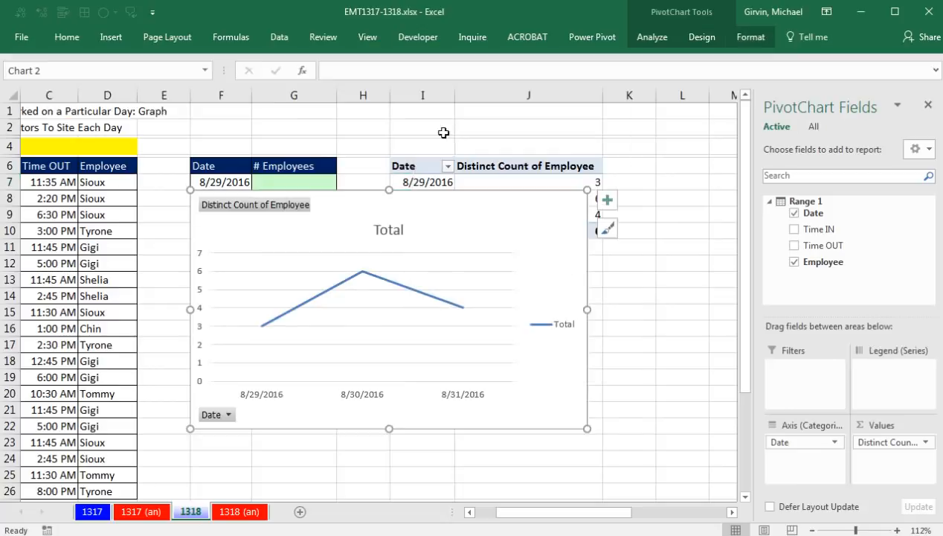
Step: Delete the PivotChart's legend and link its chart title to cell J6 of sheet 1318
click(552, 325)
key(Delete)
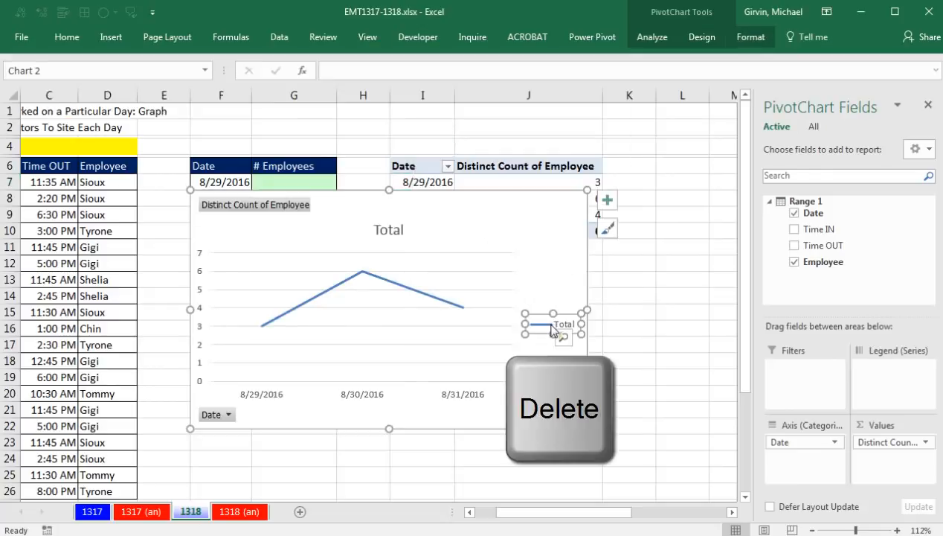
click(395, 232)
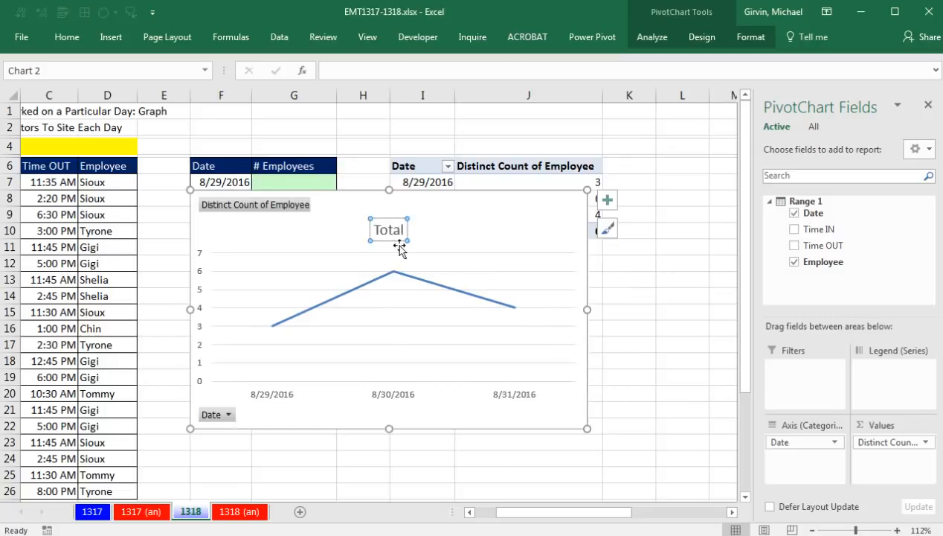
click(367, 69)
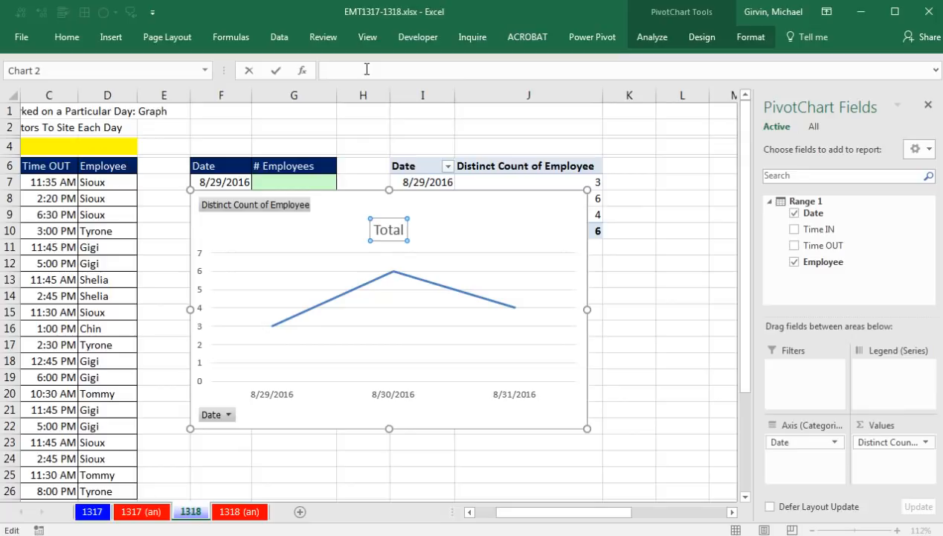
text(=)
click(506, 168)
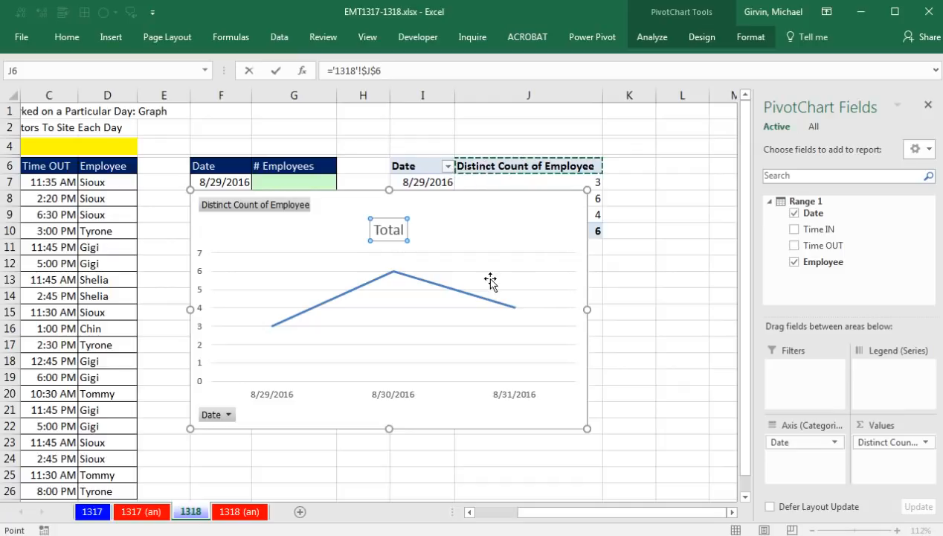
key(Return)
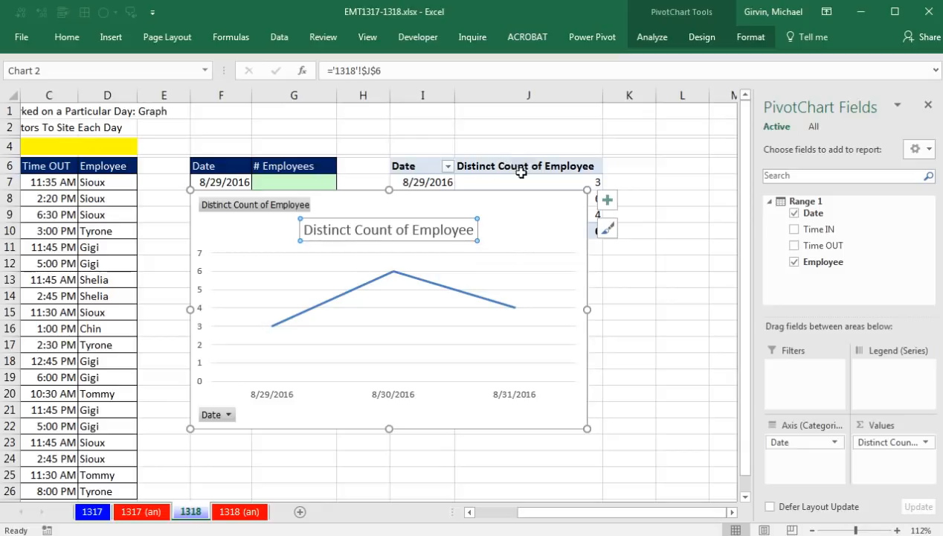
Step: Hide all field buttons on the PivotChart and move the chart below the PivotTable
right_click(261, 204)
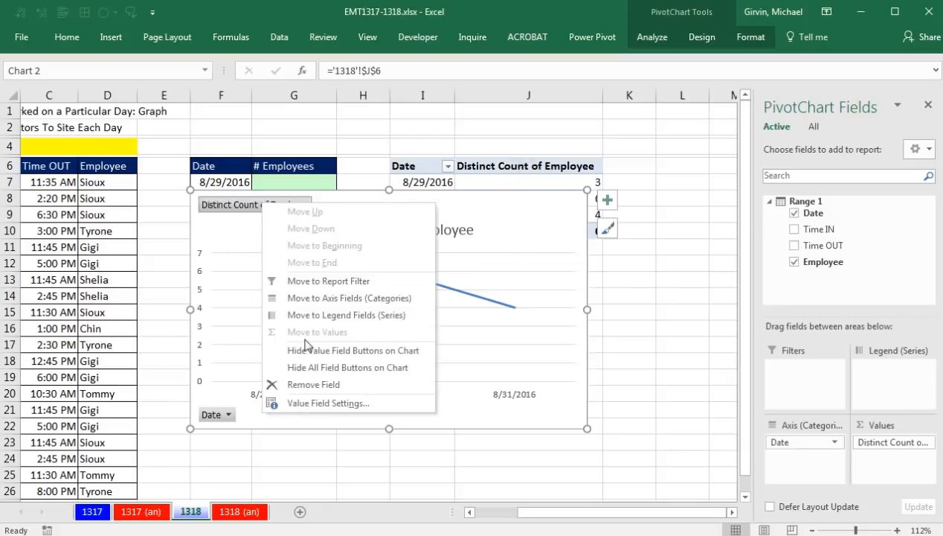
click(315, 376)
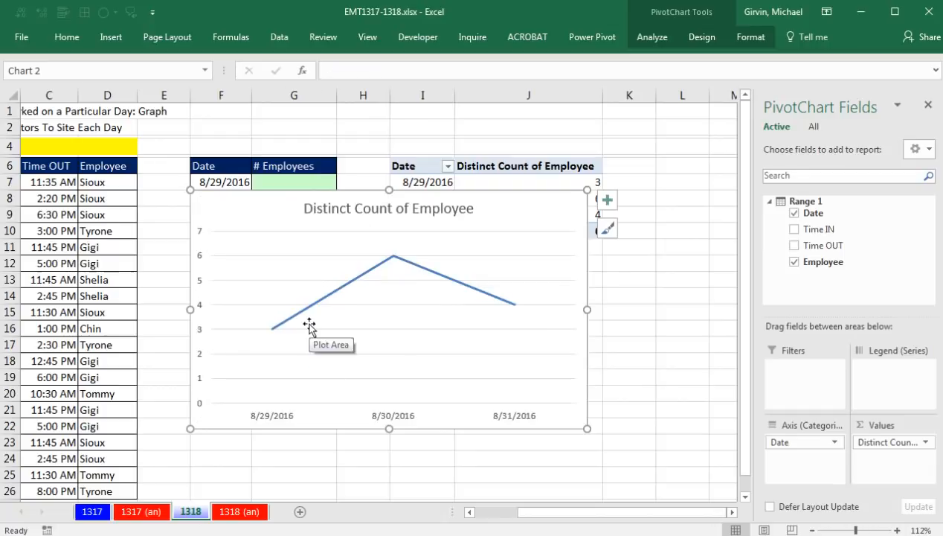
ctrl+scroll(309, 327, down, 2)
drag(296, 178, 376, 219)
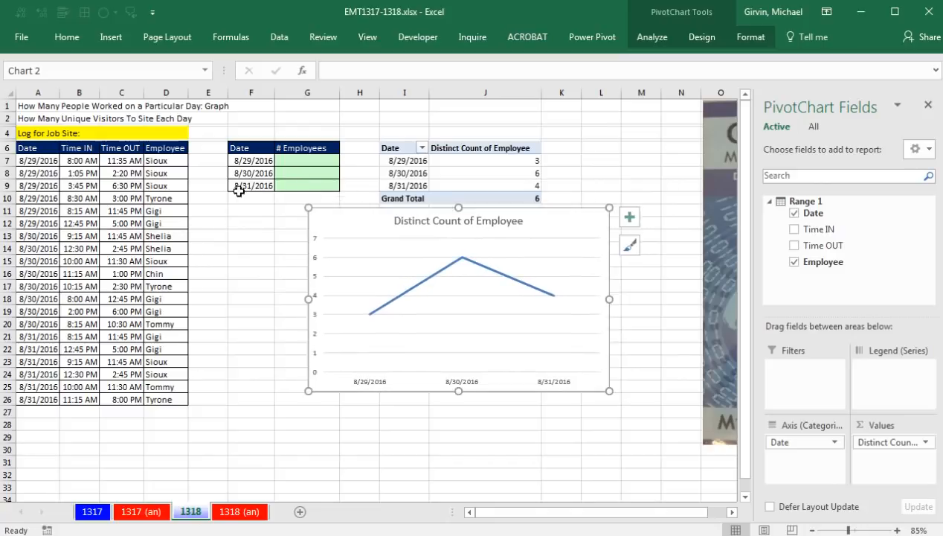
click(117, 243)
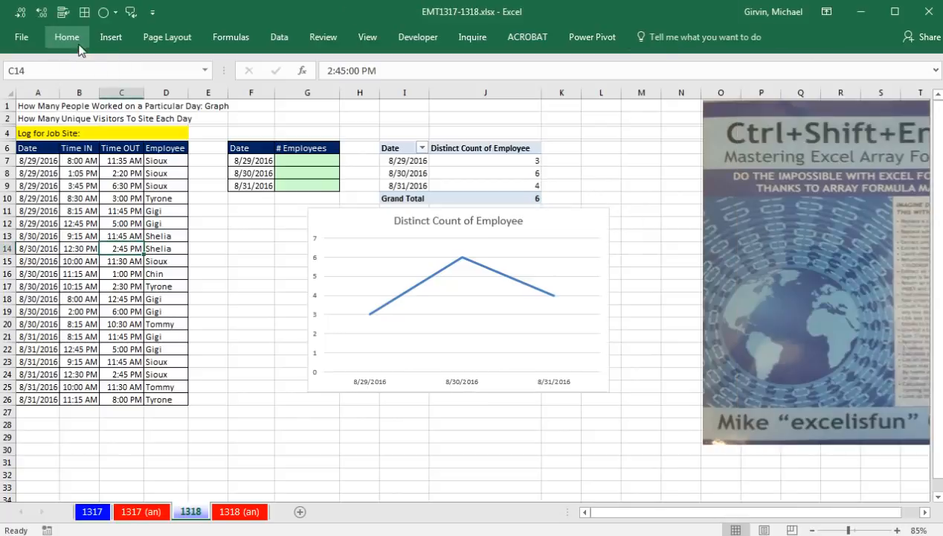
click(111, 36)
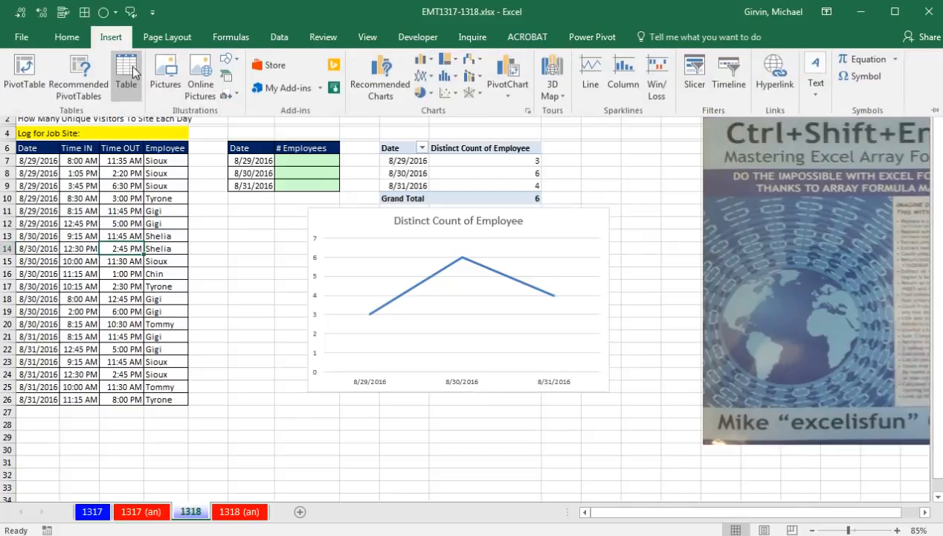
click(131, 444)
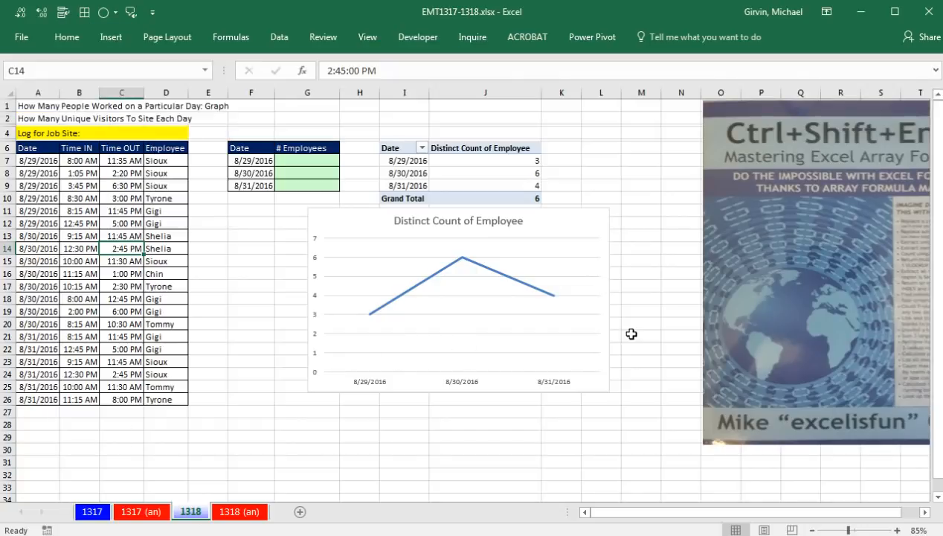
Step: Move the chart over the PivotTable and temporarily place the book cover picture over the job log
drag(335, 213, 400, 137)
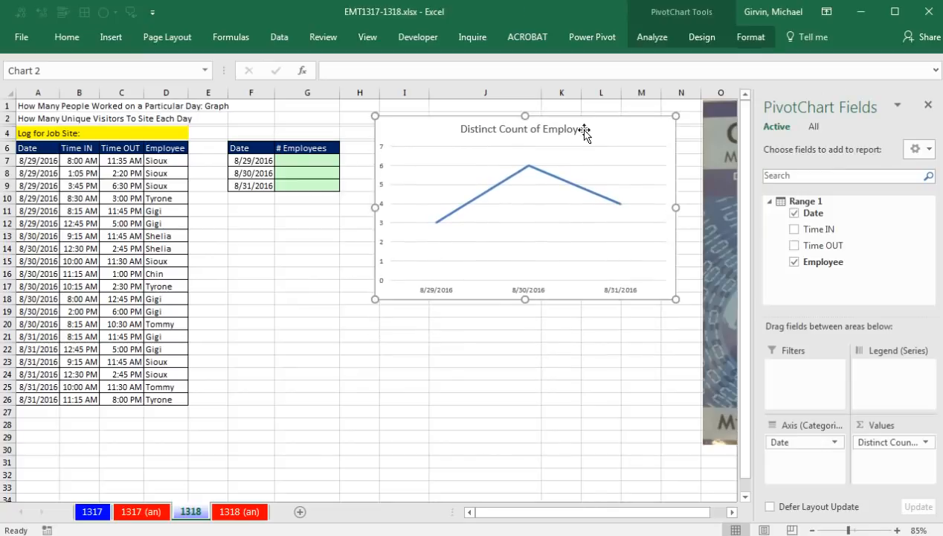
drag(724, 145, 50, 161)
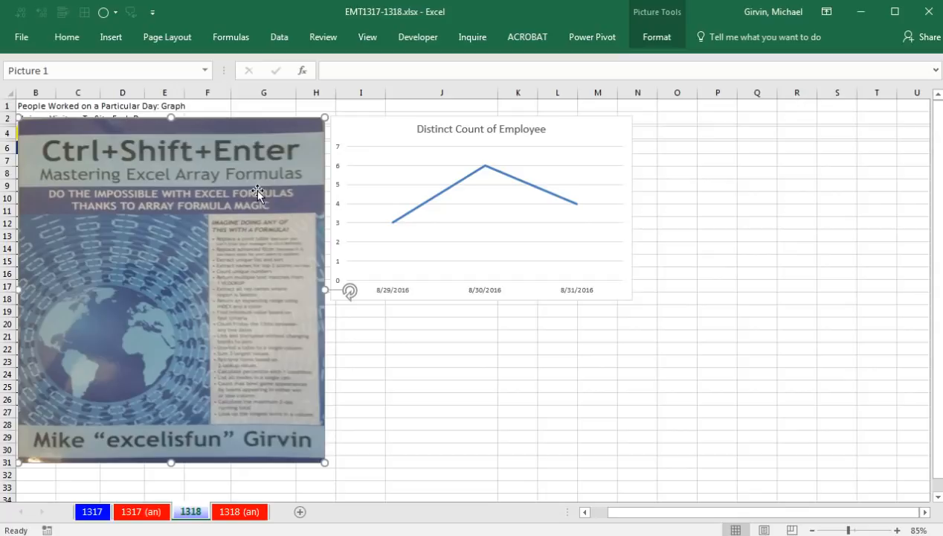
drag(136, 179, 781, 176)
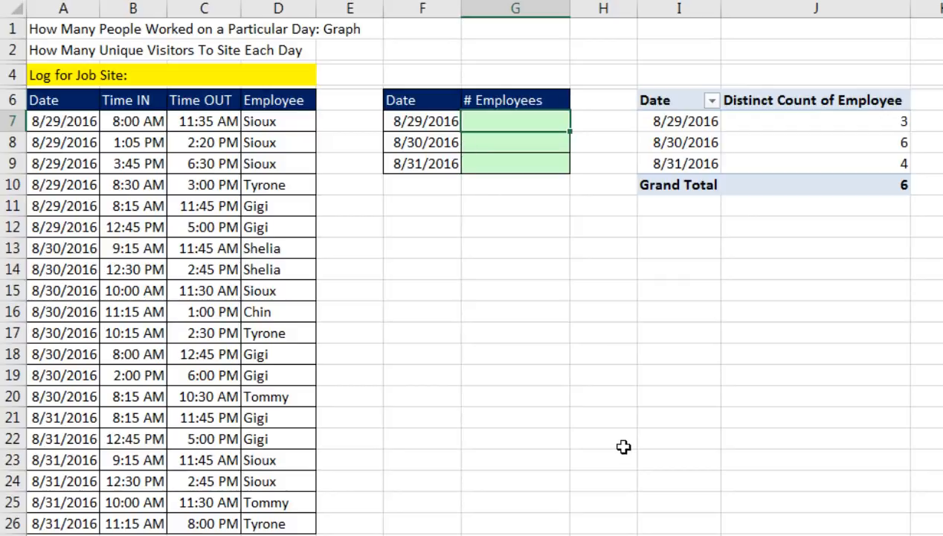
Step: In G7, build =MATCH($D$7:$D$26,$D$7:$D$26,0) to find each employee's first position in the log
text(mat)
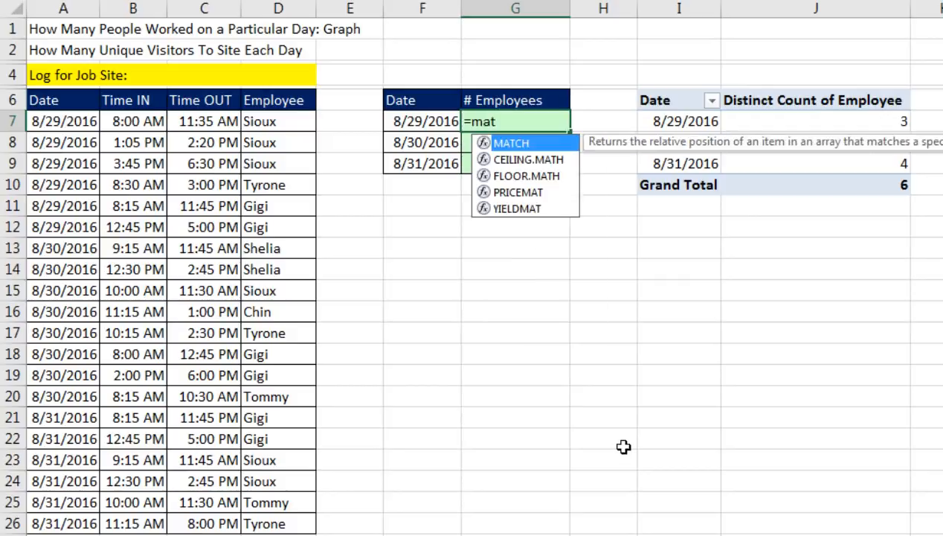
key(Tab)
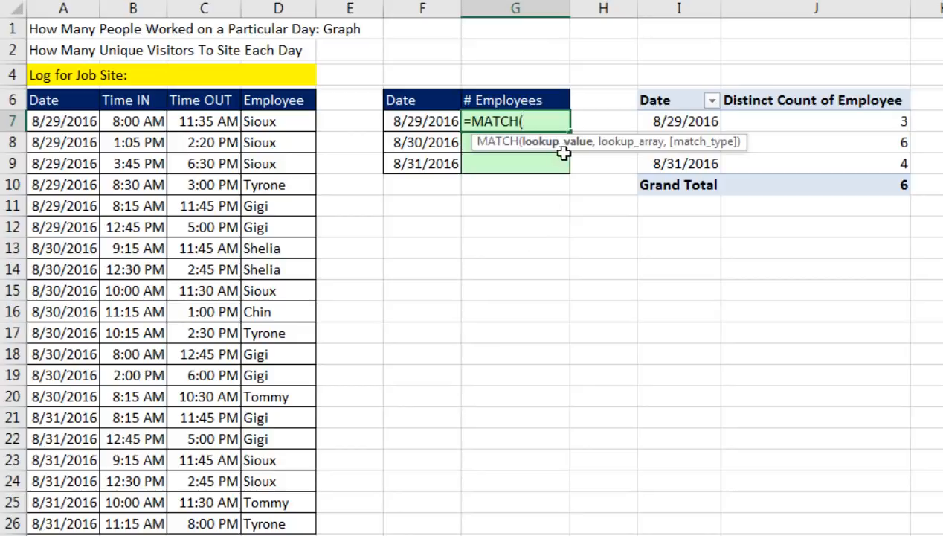
drag(275, 123, 288, 524)
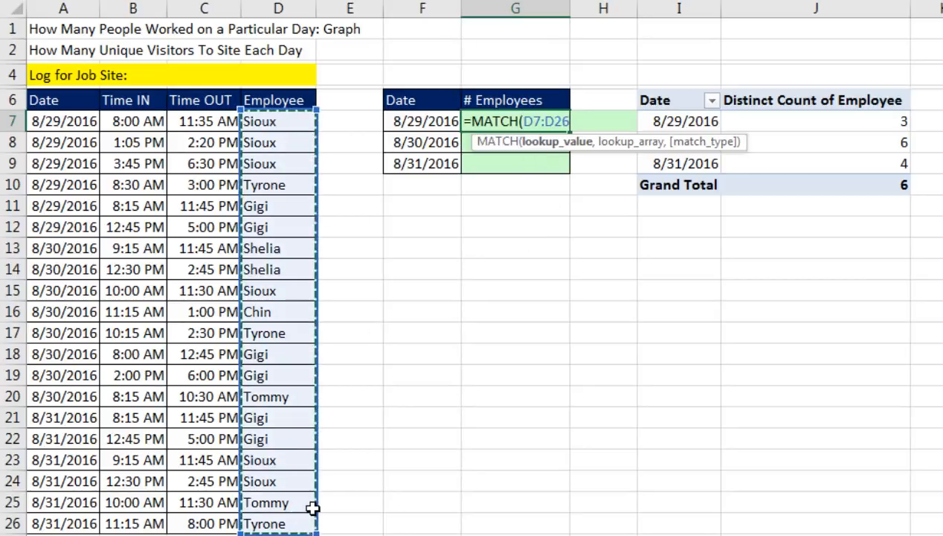
key(F4)
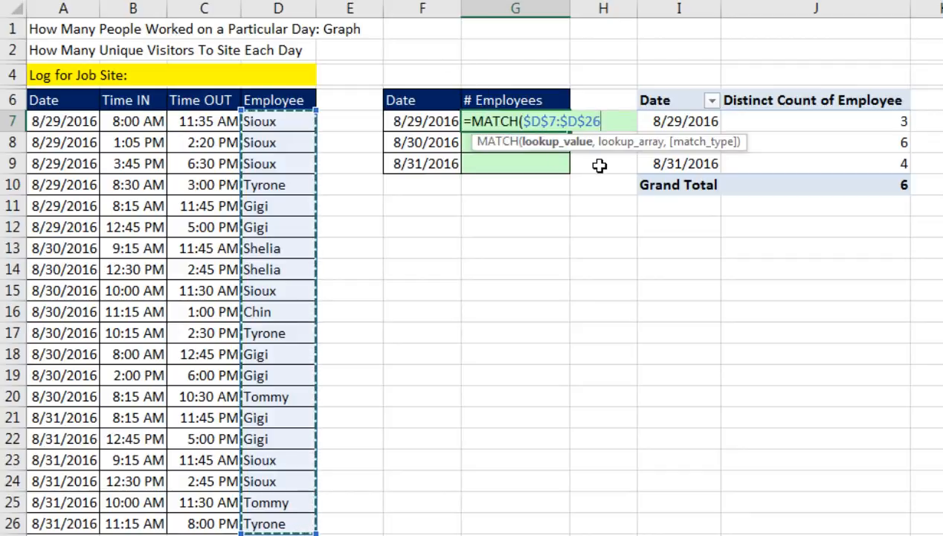
text(,)
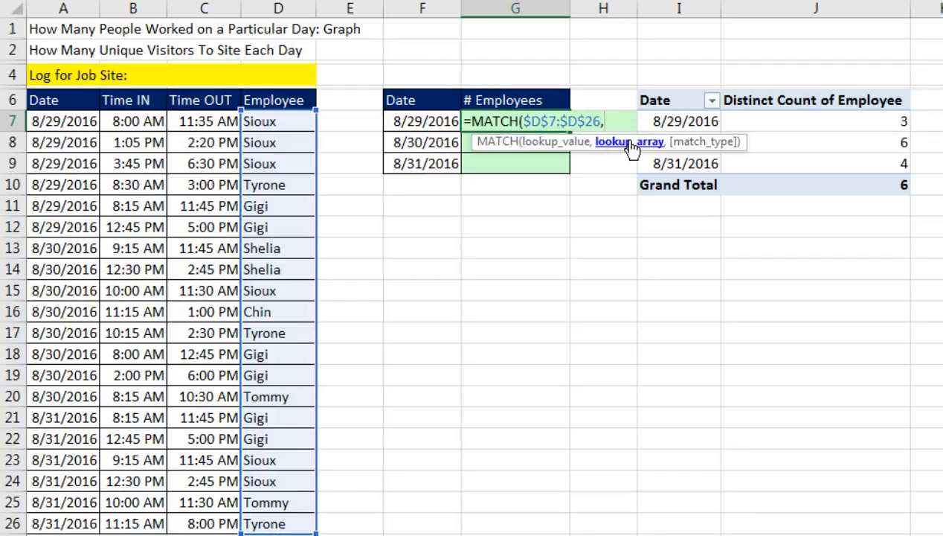
drag(284, 314, 286, 522)
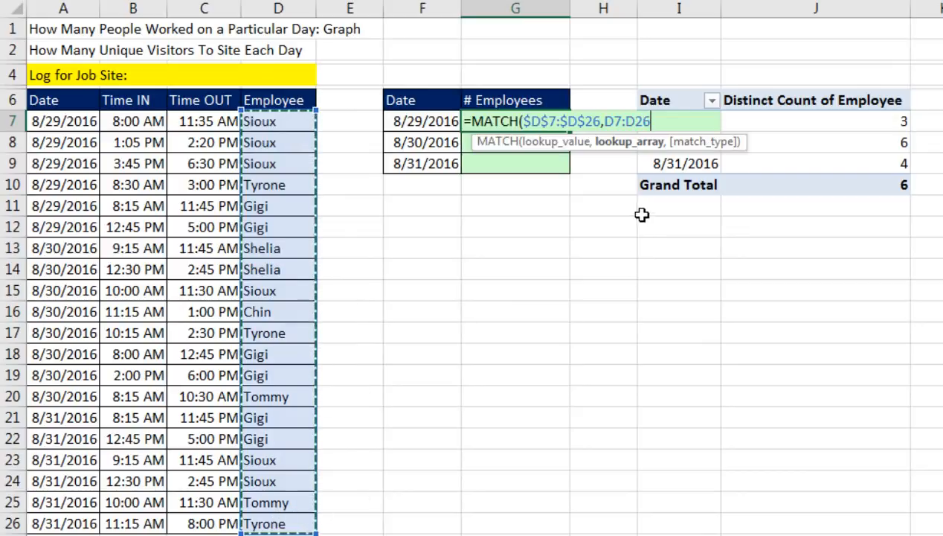
key(F4)
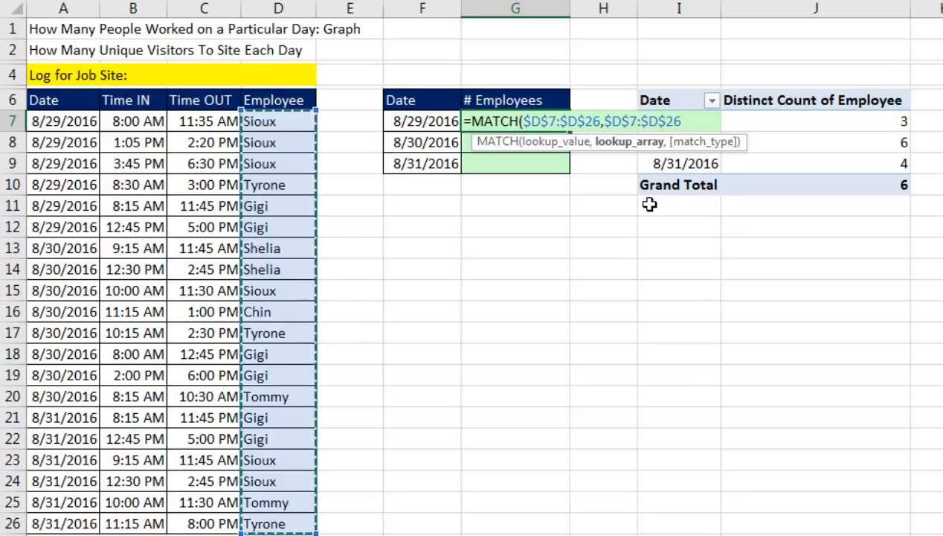
text(,)
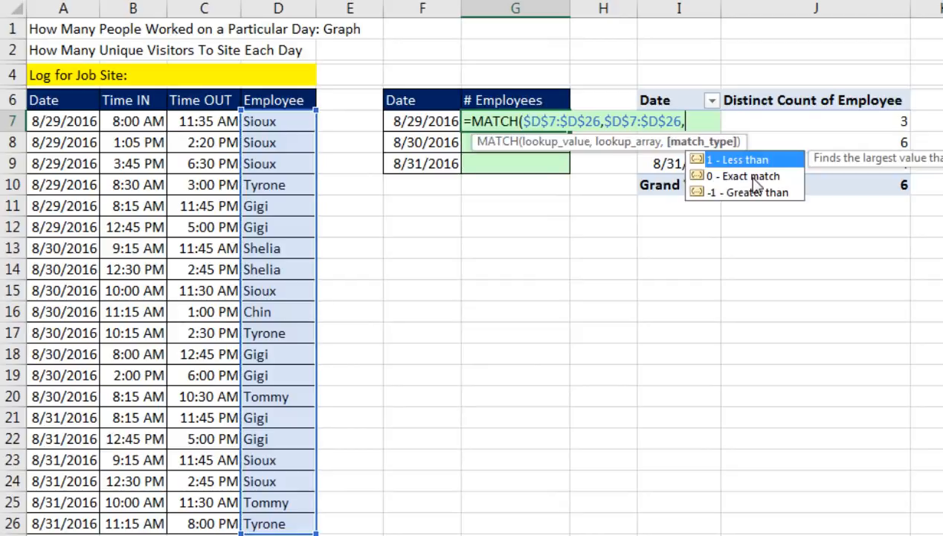
text(0))
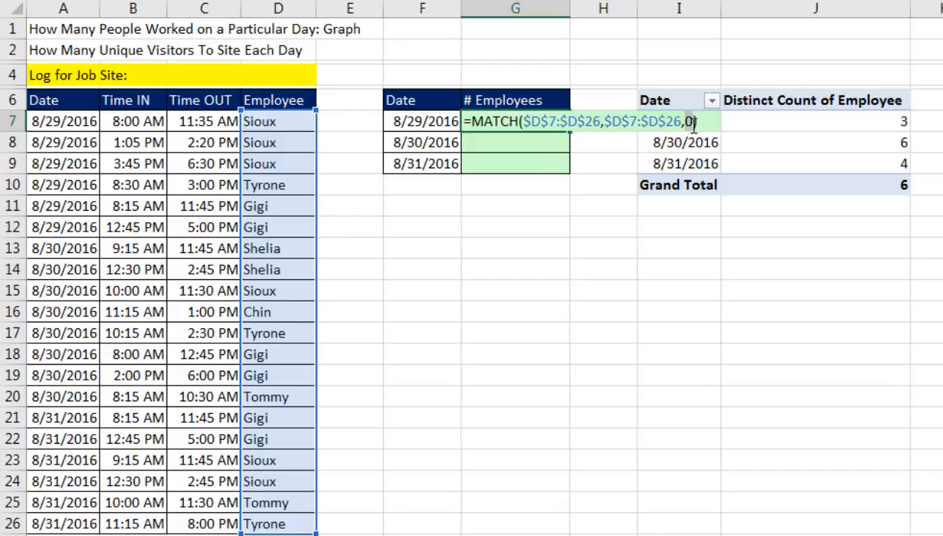
text())
Step: Evaluate the MATCH expression within G7 to inspect its resulting array, and restore the formula
key(F9)
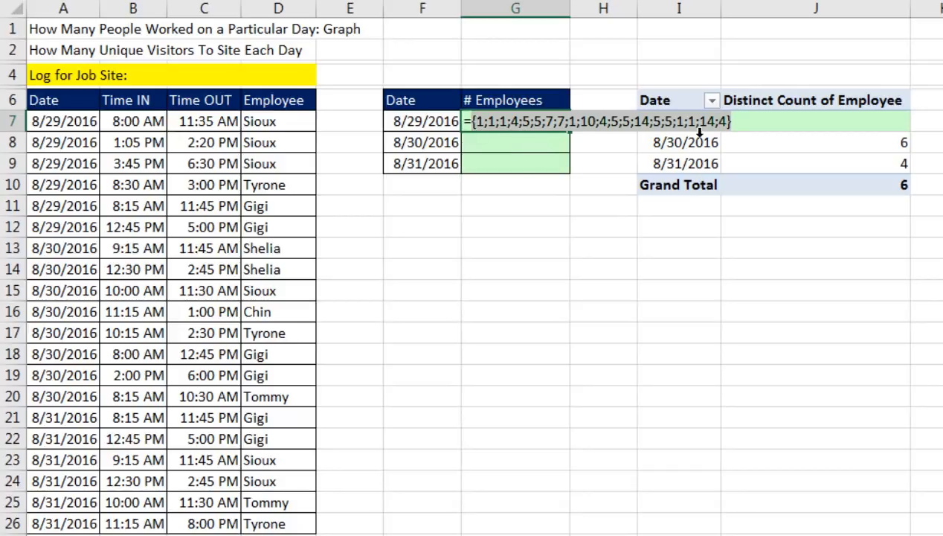
key(ctrl+z)
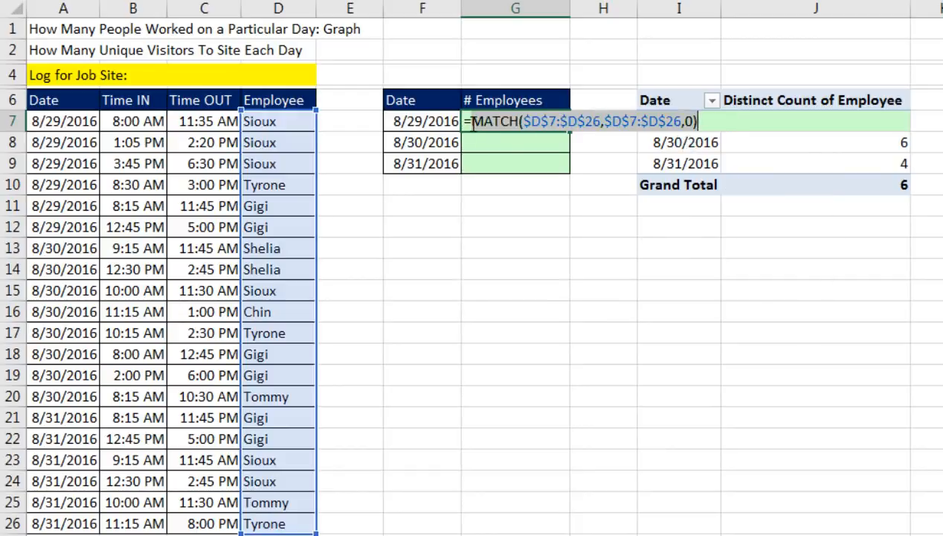
Step: Wrap the MATCH in G7 inside an IF with the logical test $A$7:$A$26=F7 and MATCH as the value if true
text(IF()
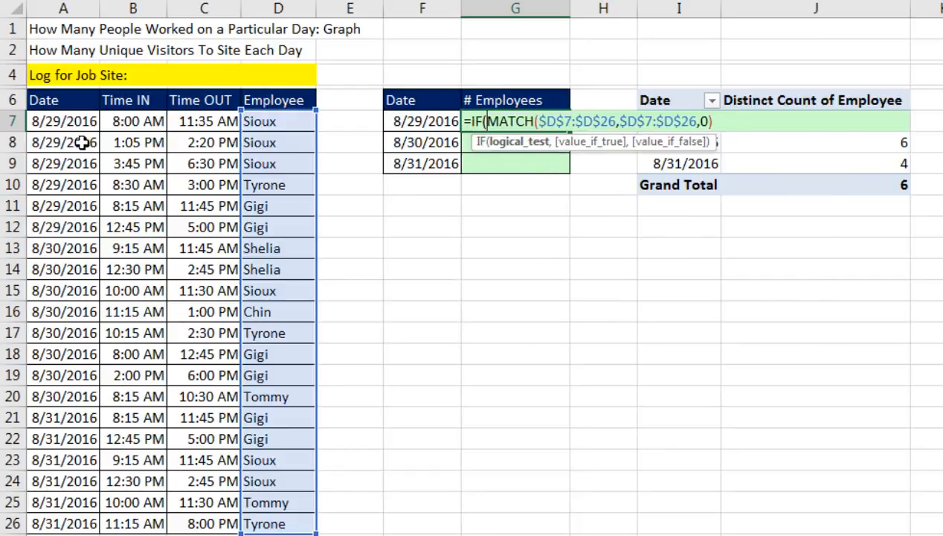
drag(61, 121, 82, 523)
key(F4)
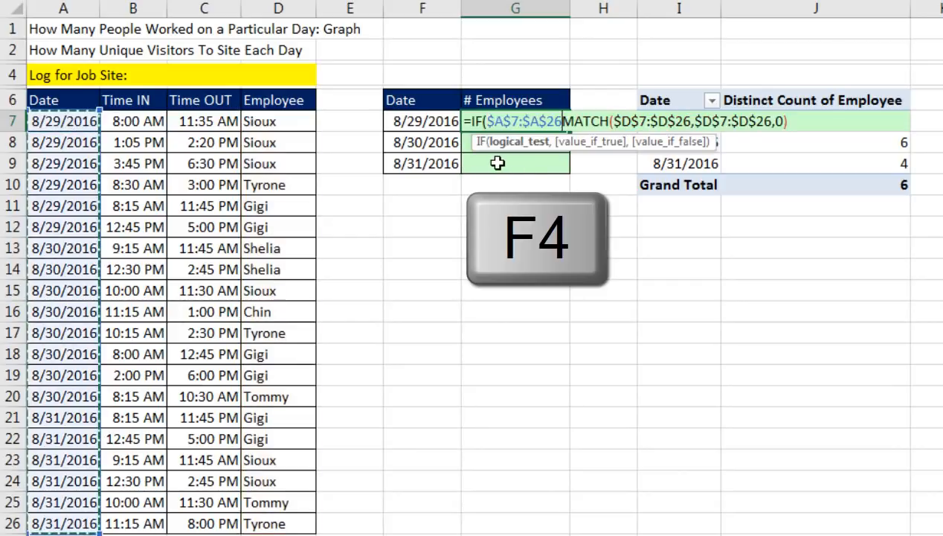
text(=)
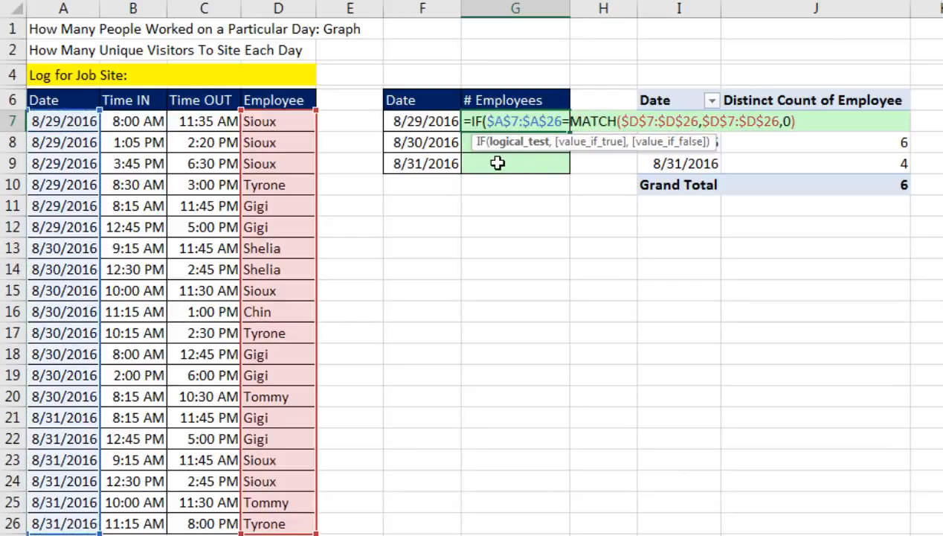
click(429, 122)
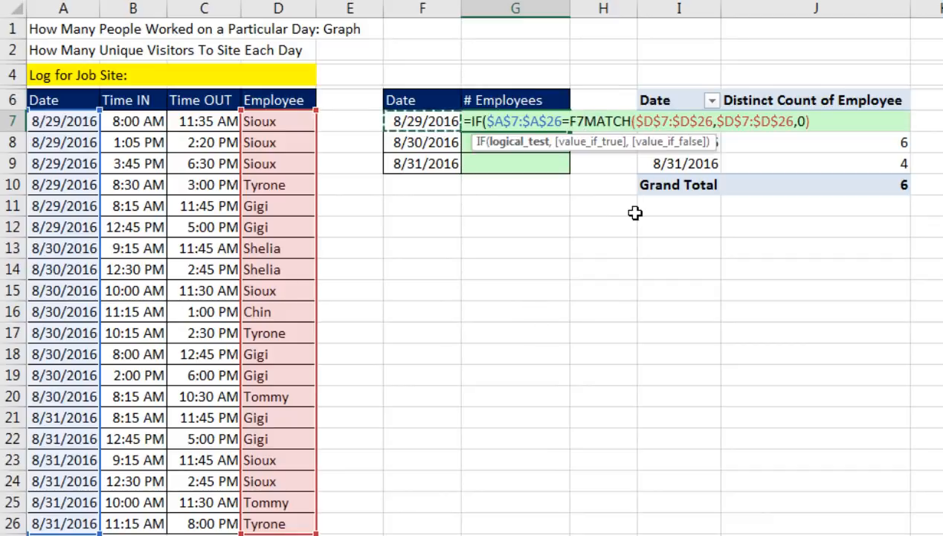
text(,)
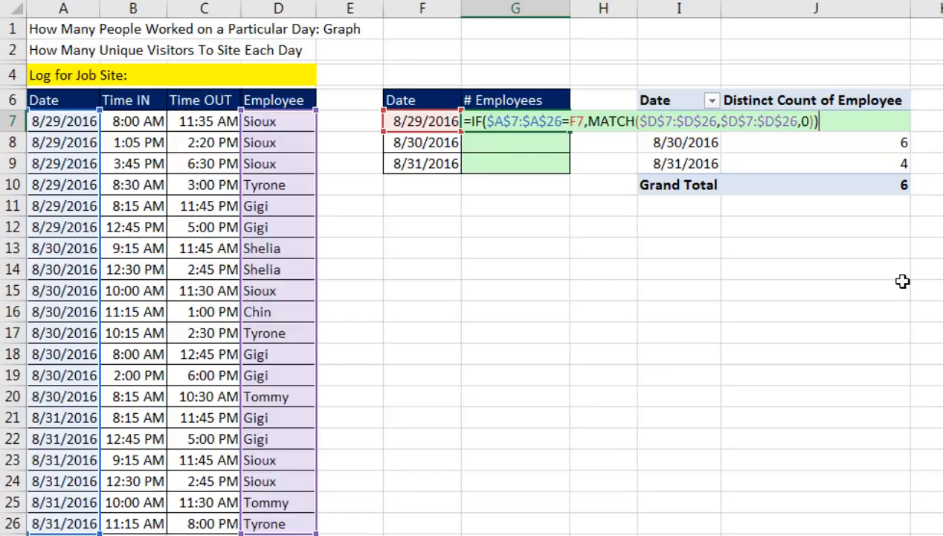
Step: Evaluate G7's IF expression, restore the formula, and wrap the IF inside FREQUENCY as its data_array argument
key(F9)
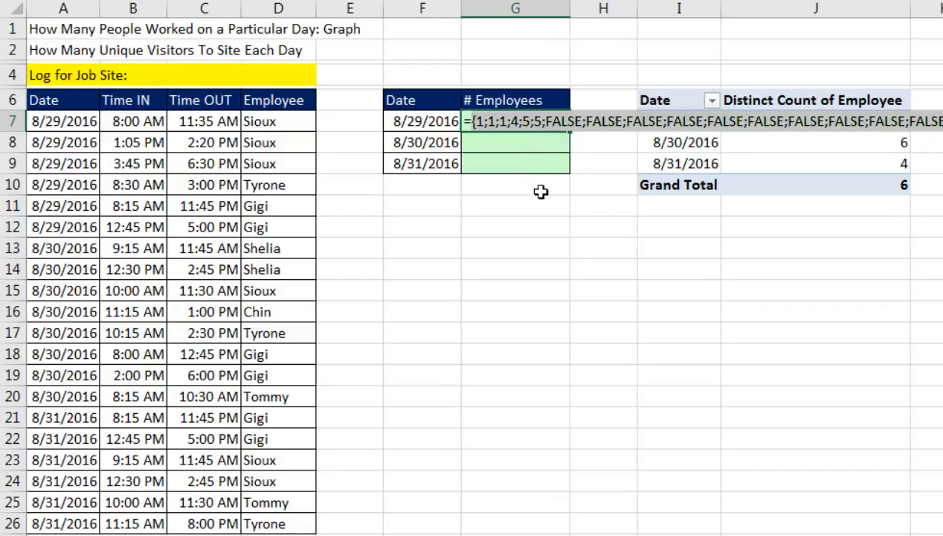
key(ctrl+z)
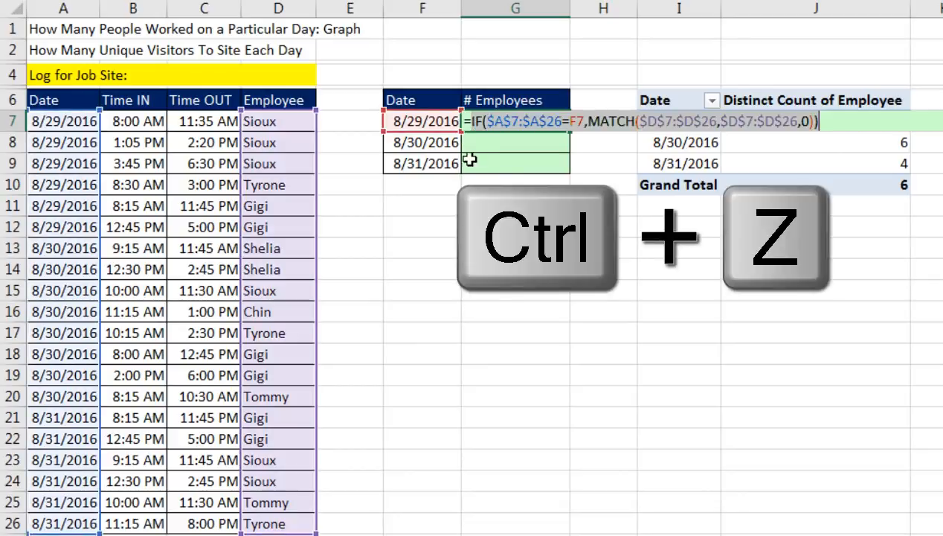
click(473, 121)
text(fr)
key(Tab)
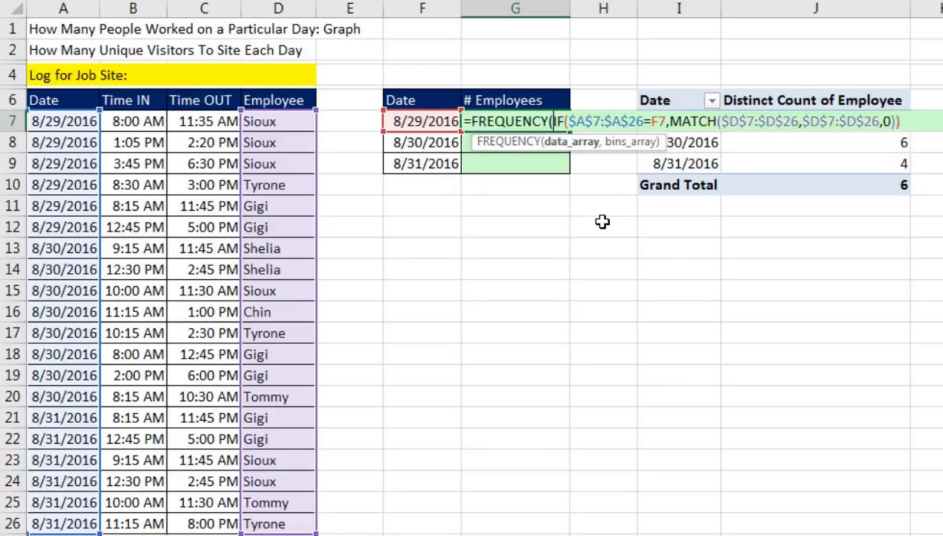
click(584, 145)
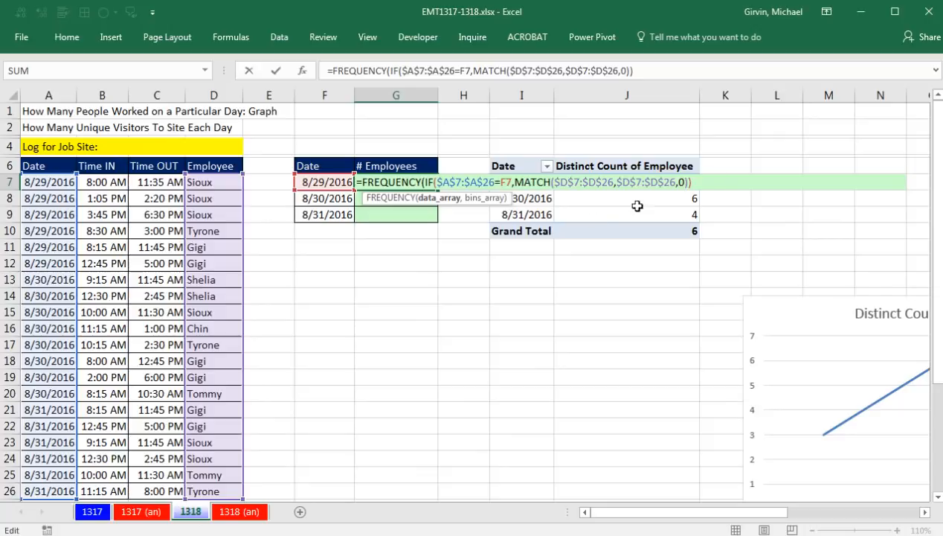
Step: Add ROW($A$7:$A$26) as the bins_array argument of FREQUENCY in G7
text(,)
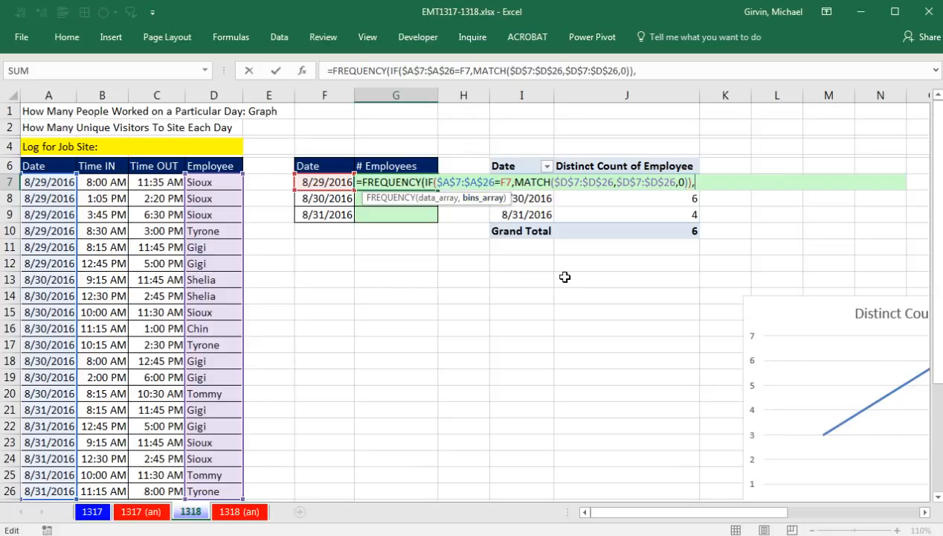
text(row)
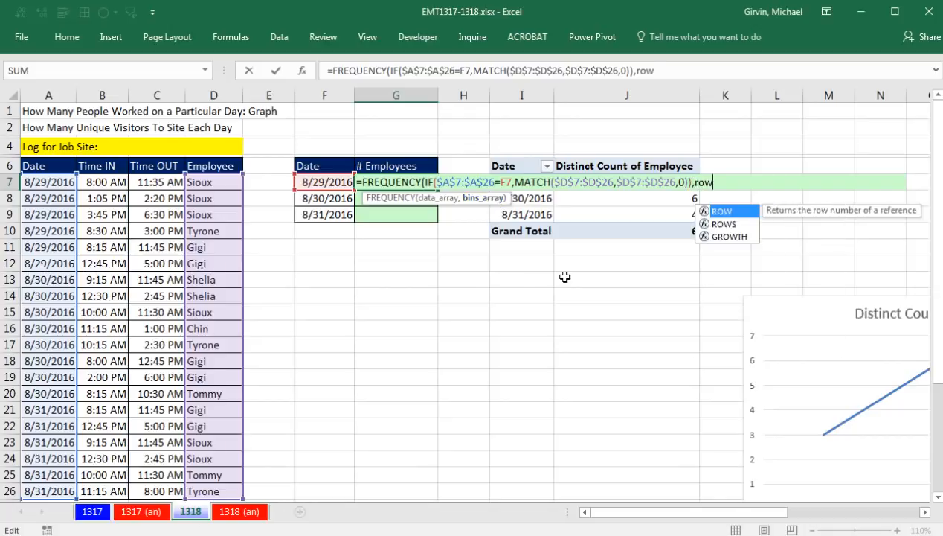
key(Tab)
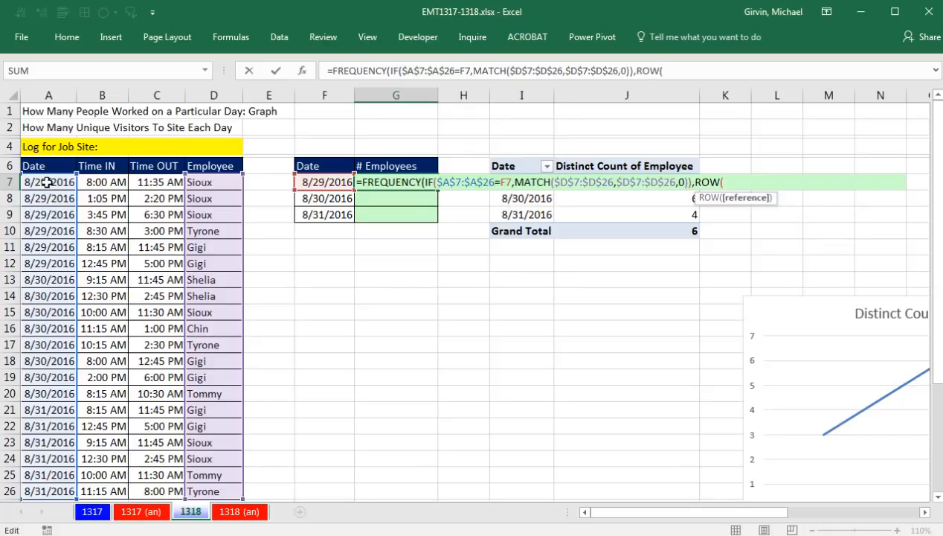
drag(47, 182, 45, 489)
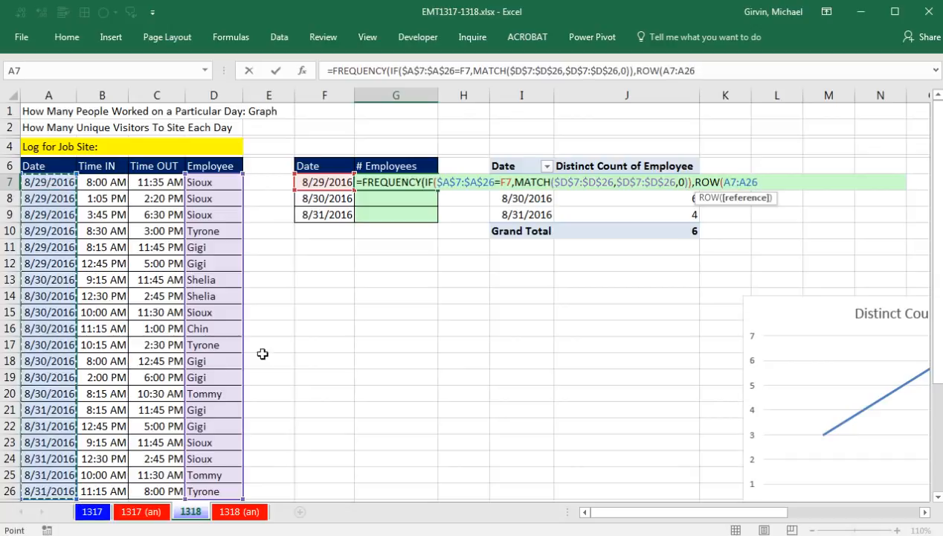
key(F4)
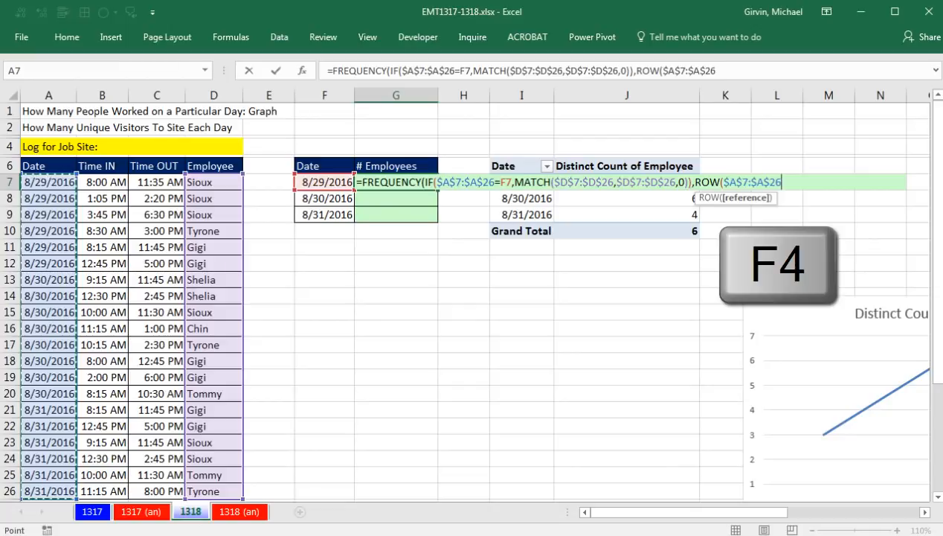
text())
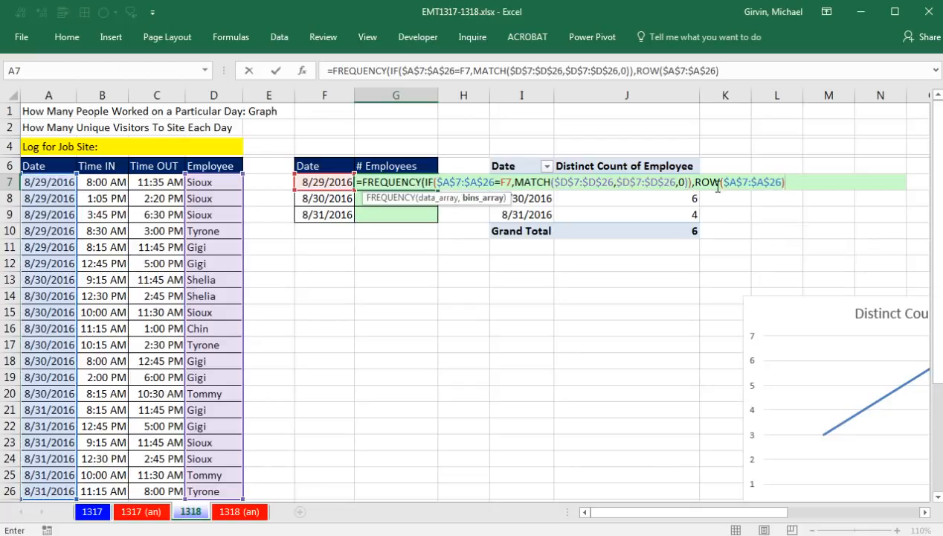
Step: Evaluate the ROW bins_array argument in G7 to inspect its row numbers, and restore the formula
click(488, 199)
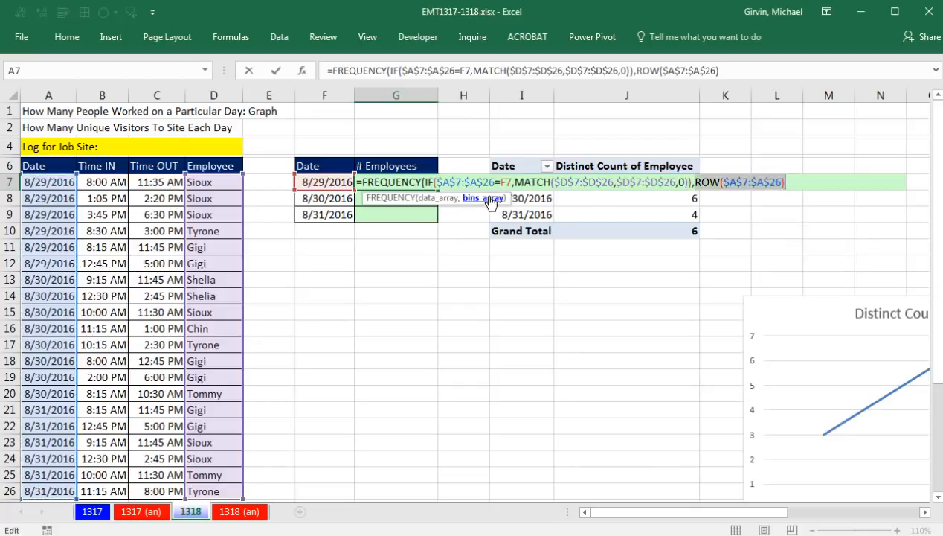
key(F9)
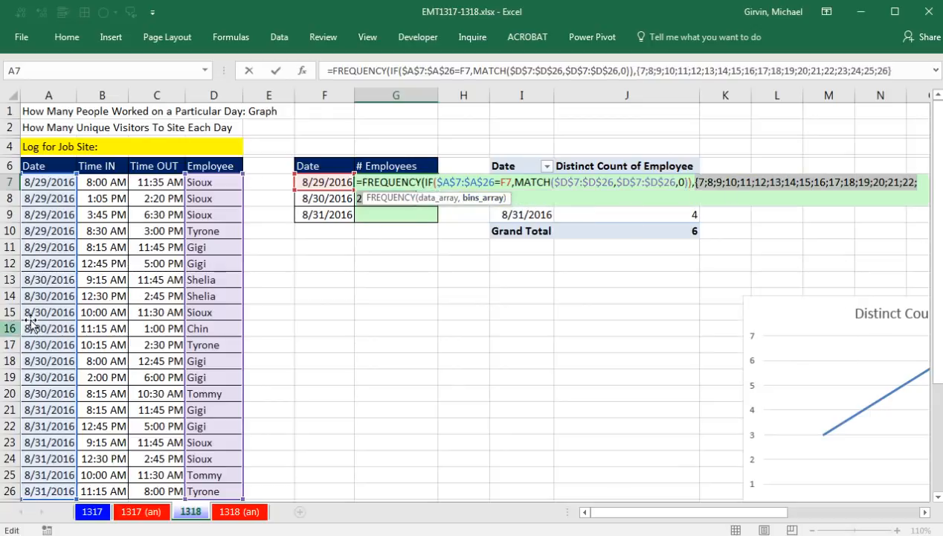
key(ctrl+z)
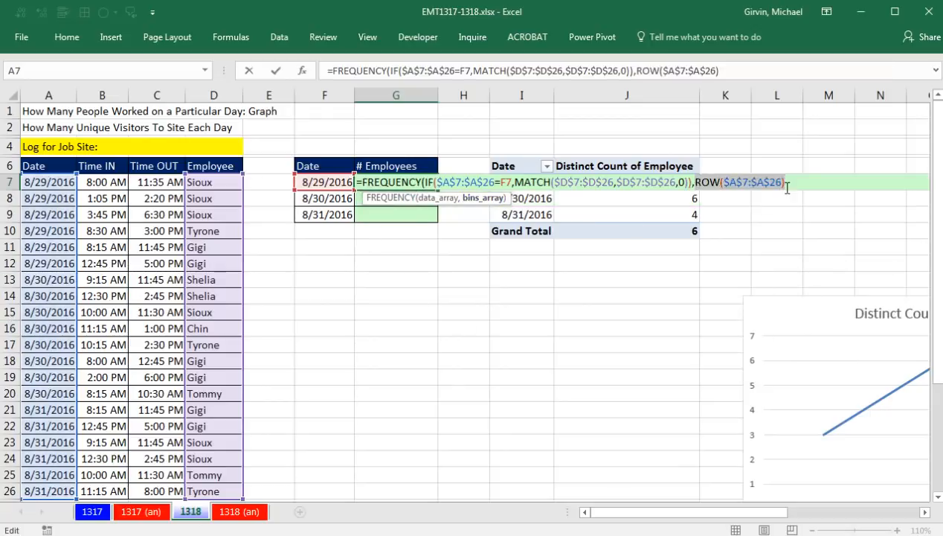
Step: Subtract ROW($A$6), the row of the Date header, from ROW($A$7:$A$26) in the bins_array argument
click(787, 184)
text(-row)
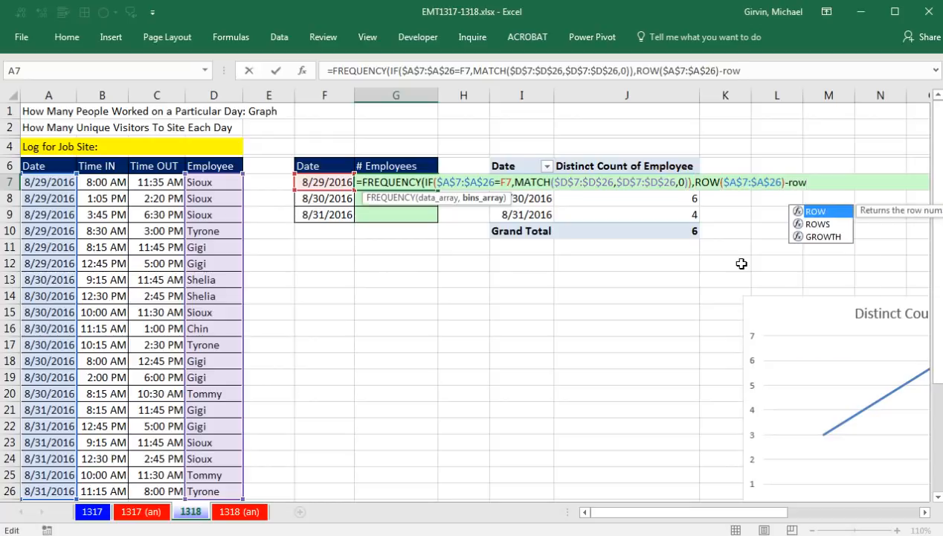
key(Tab)
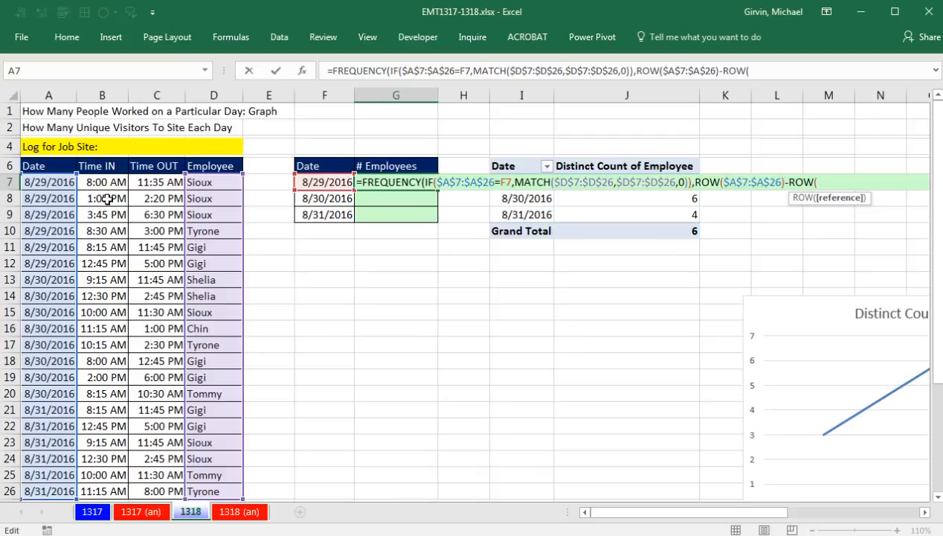
click(47, 168)
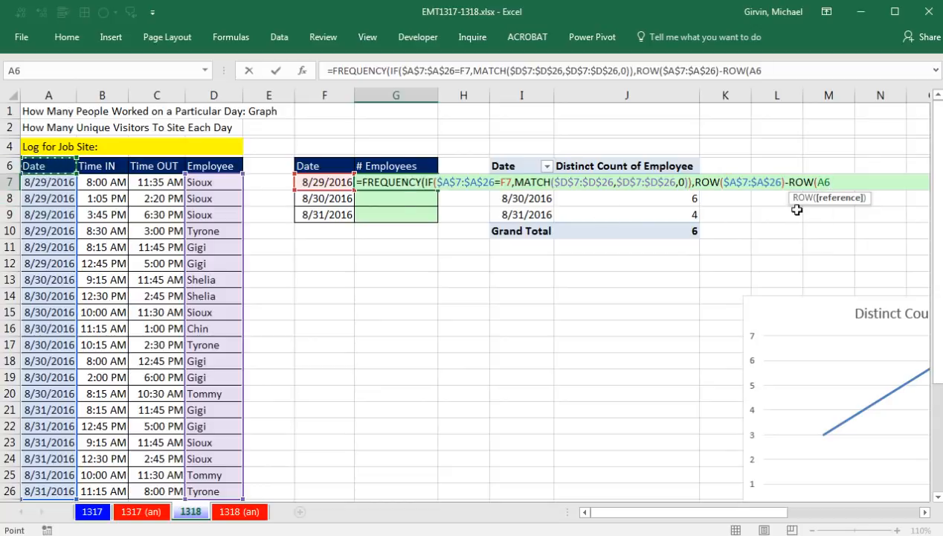
key(F4)
key(F4)
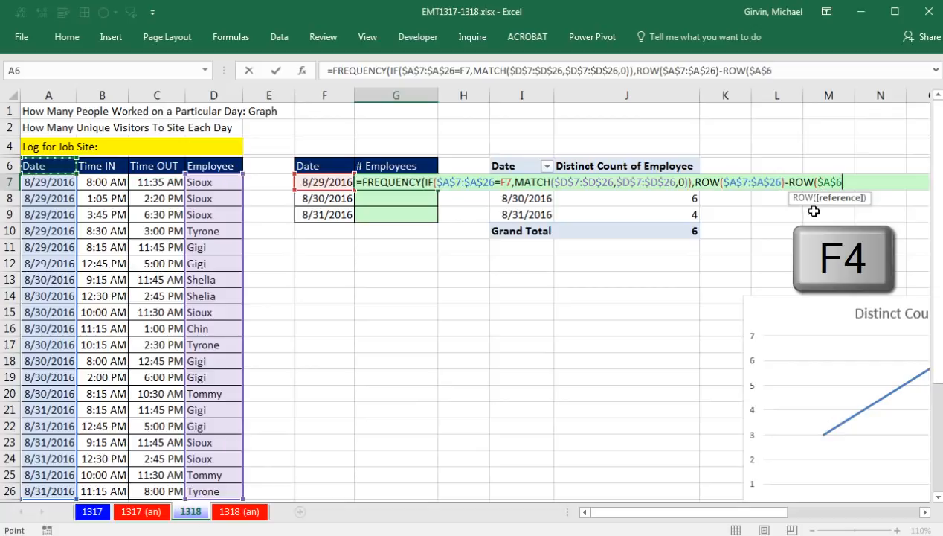
text())
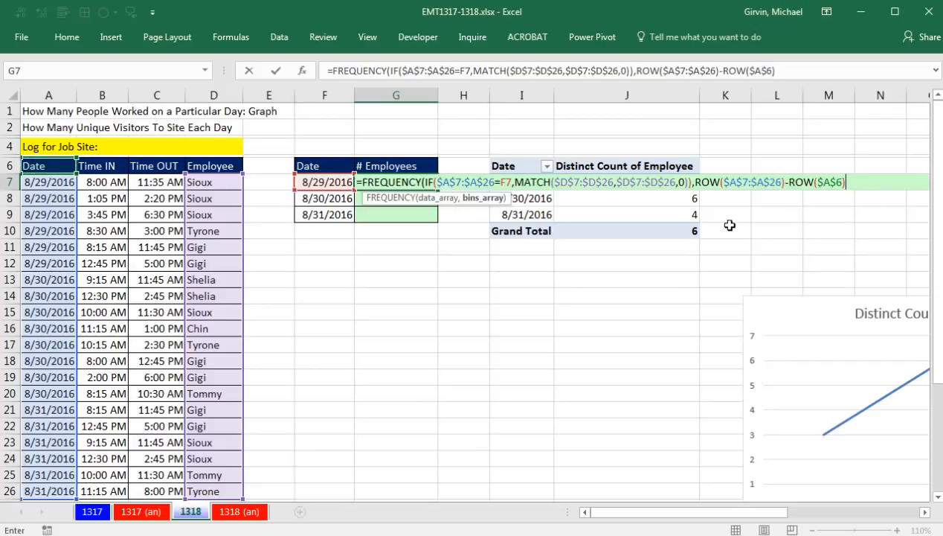
Step: Evaluate the ROW($A$7:$A$26)-ROW($A$6) expression in G7 to inspect the bins, and restore the formula
click(478, 199)
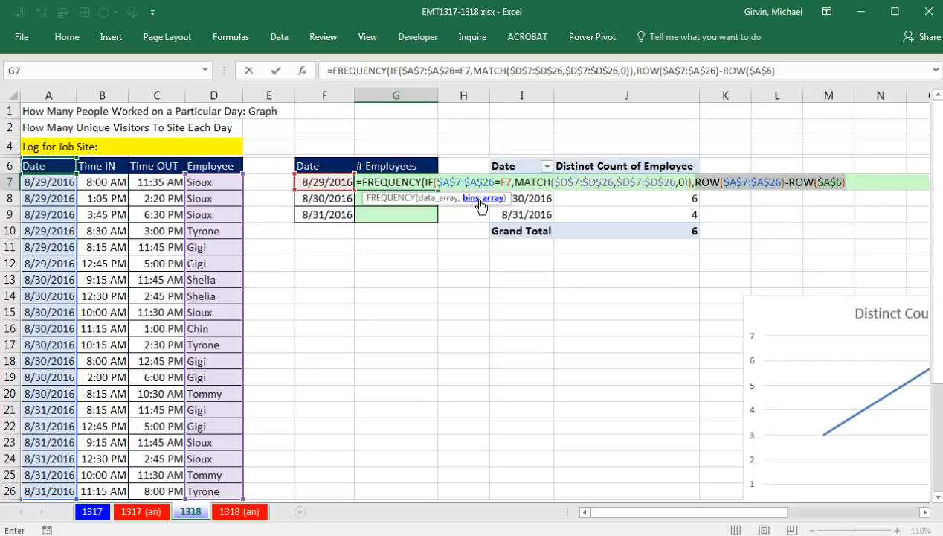
drag(508, 200, 742, 210)
key(F9)
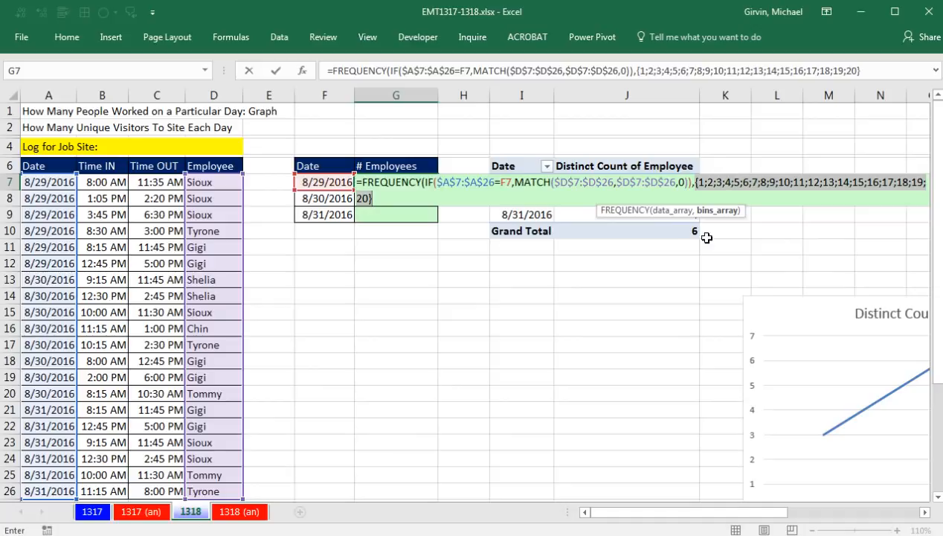
key(ctrl+z)
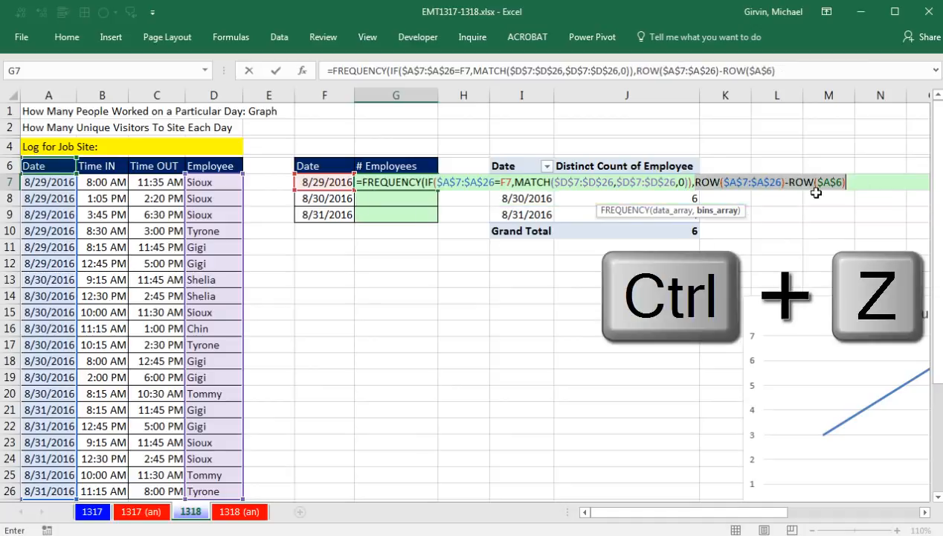
Step: Close the FREQUENCY function in G7, evaluate it to inspect the resulting array, and restore the formula
click(862, 183)
text())
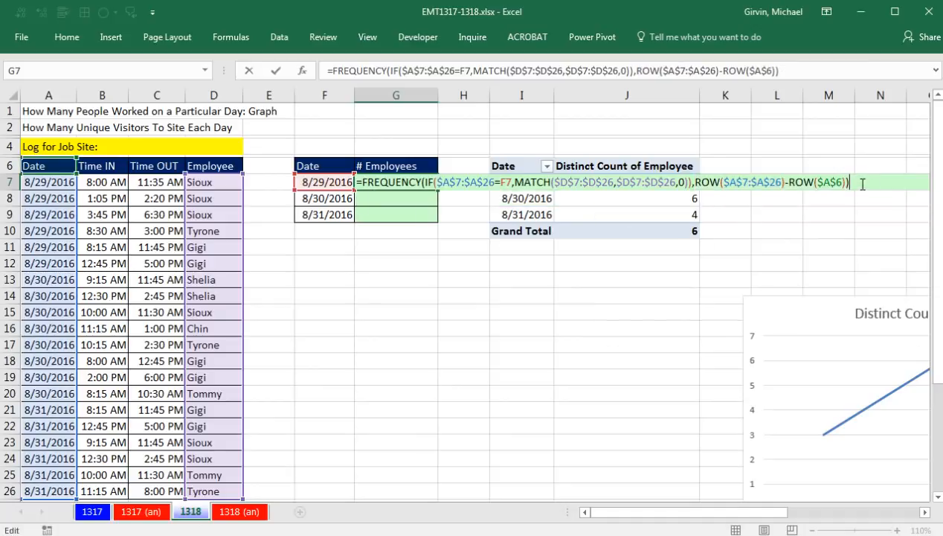
key(F9)
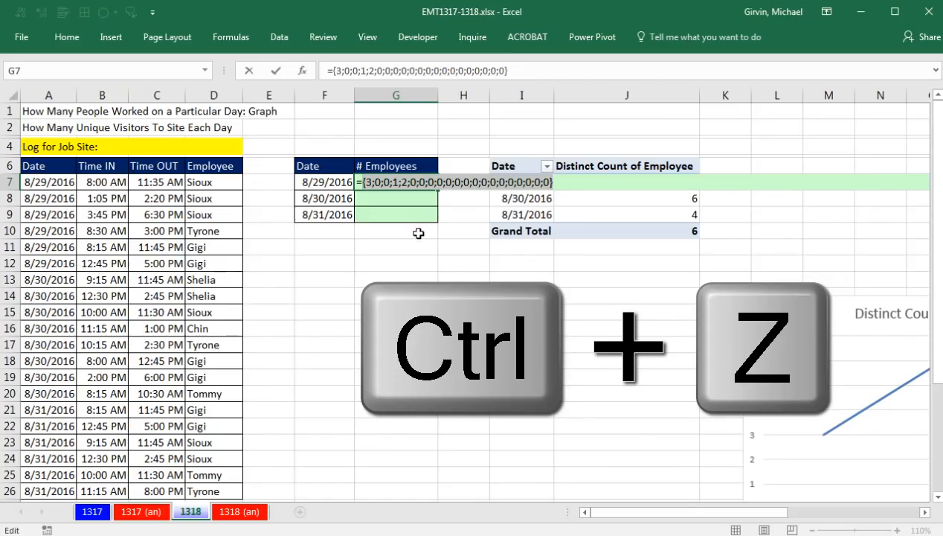
key(ctrl+z)
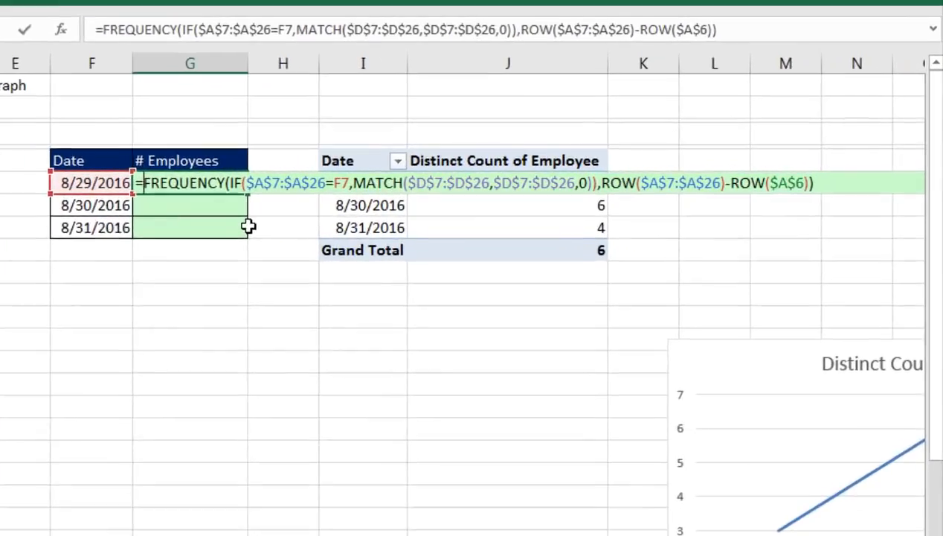
Step: Wrap FREQUENCY in G7 inside an IF as the logical test, with 1 as the value if true and no value_if_false
text(IF()
drag(447, 225, 123, 237)
click(212, 234)
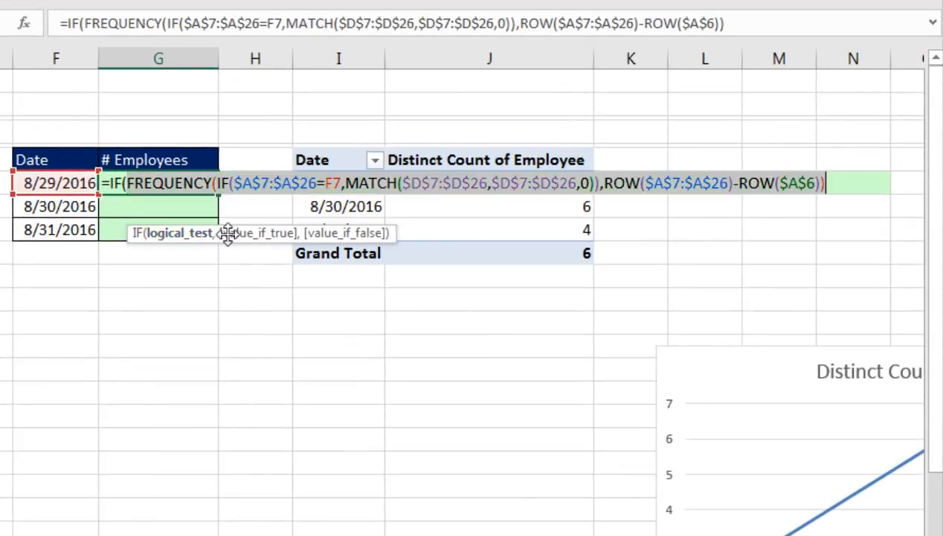
click(841, 191)
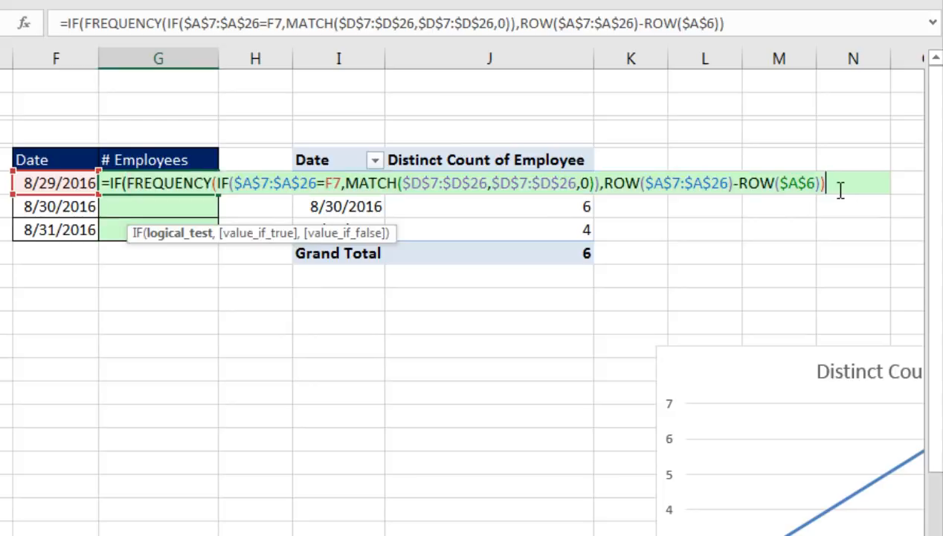
text(,)
drag(389, 234, 819, 232)
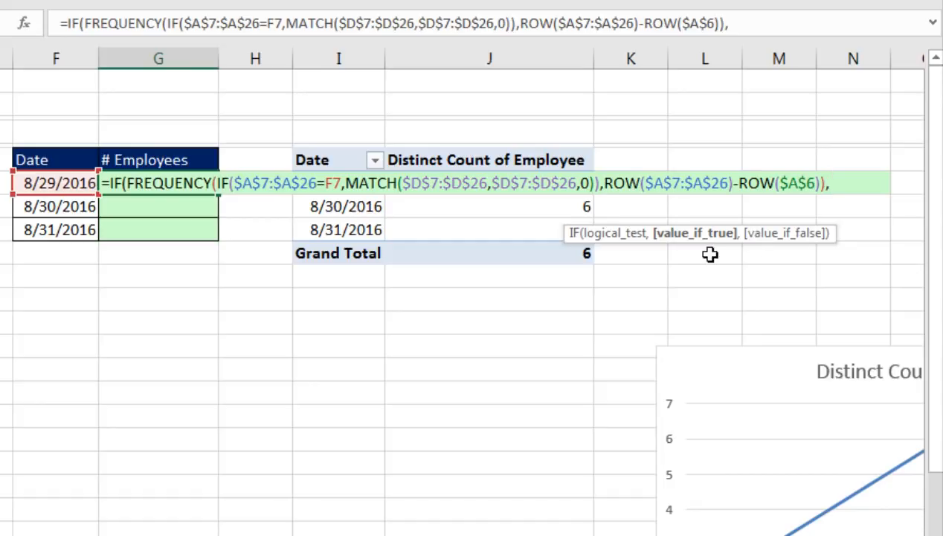
text(1)
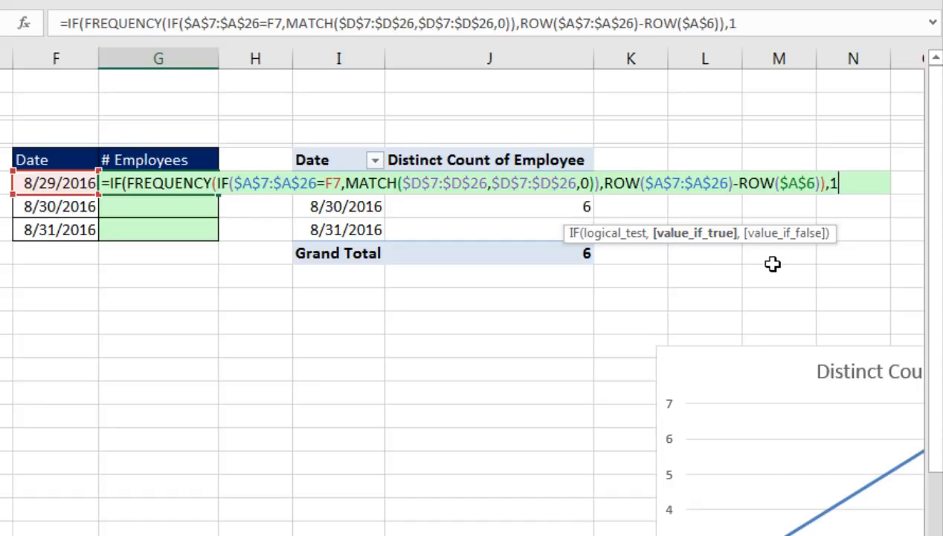
text())
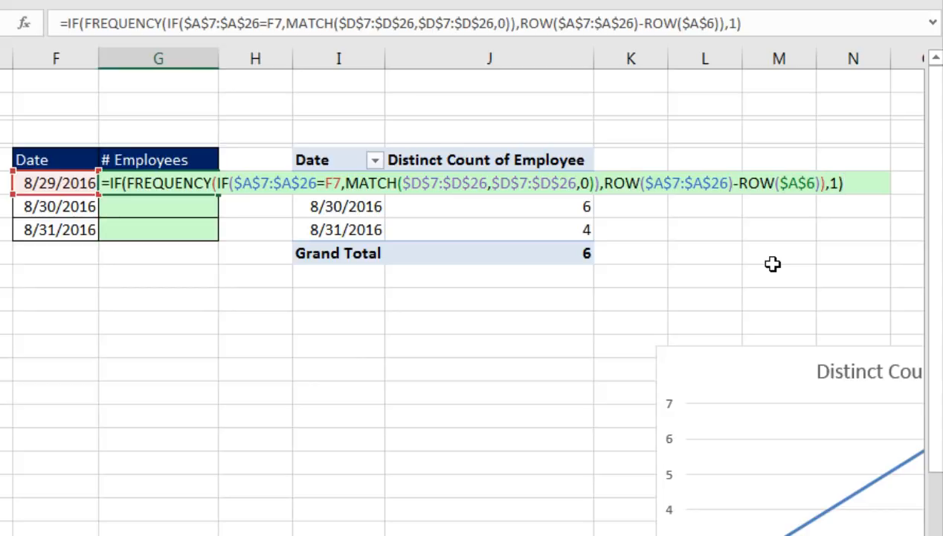
Step: Evaluate G7's outer IF to inspect its array, restore the formula, and wrap the whole expression inside SUM
key(F9)
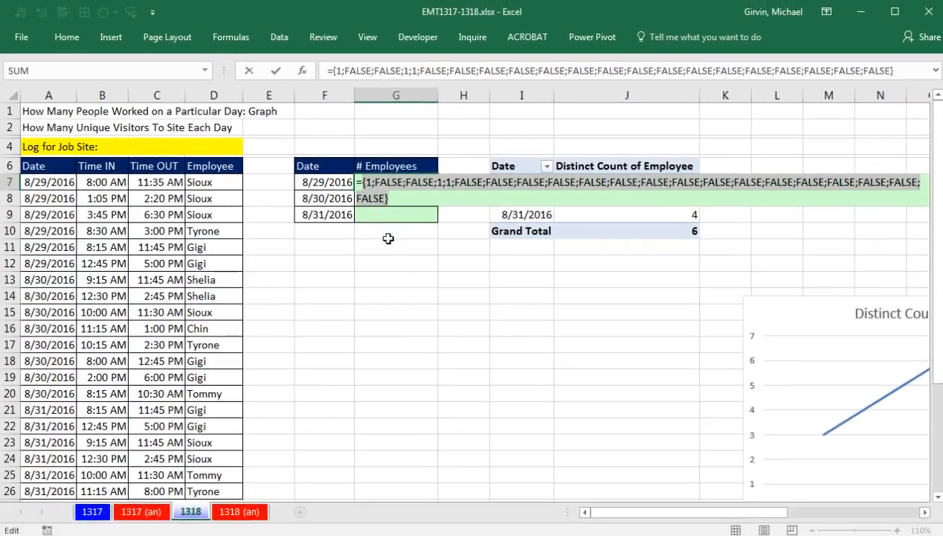
key(ctrl+z)
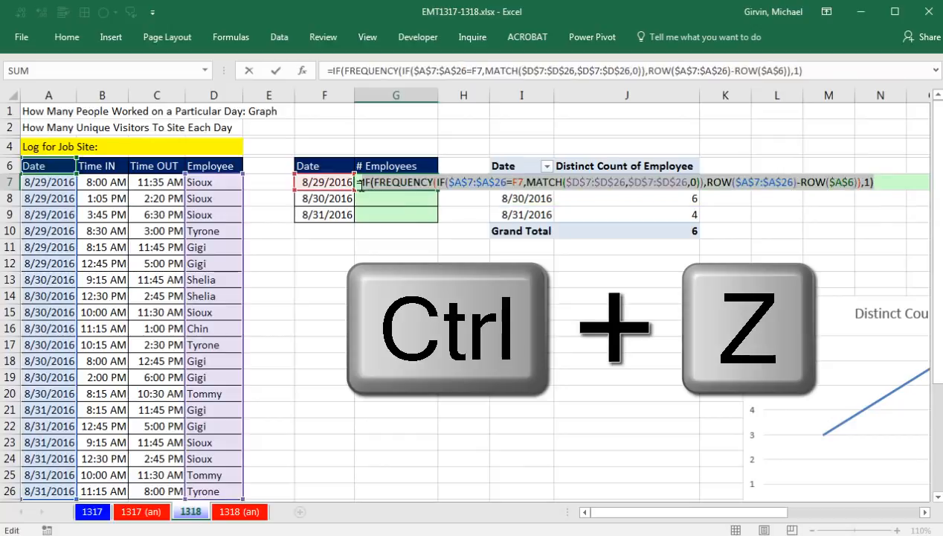
text(sum)
key(Tab)
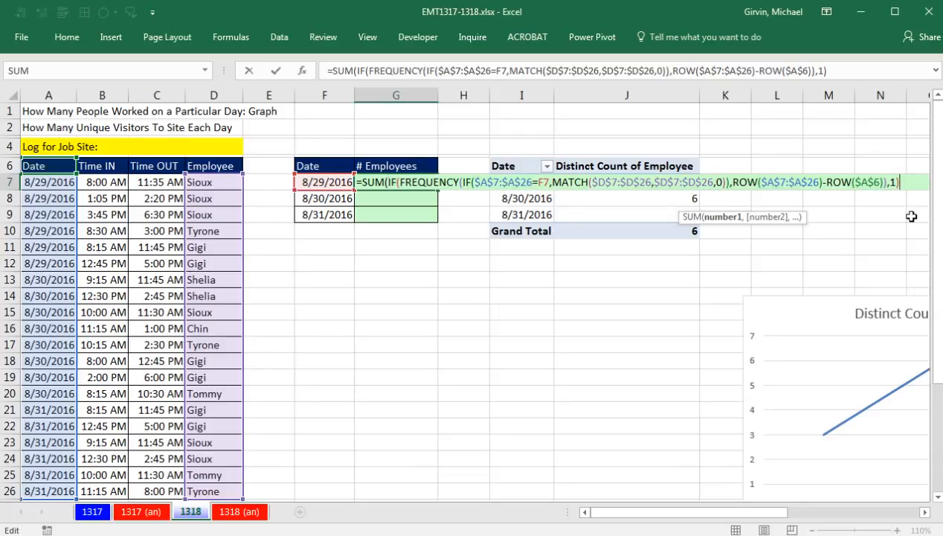
text())
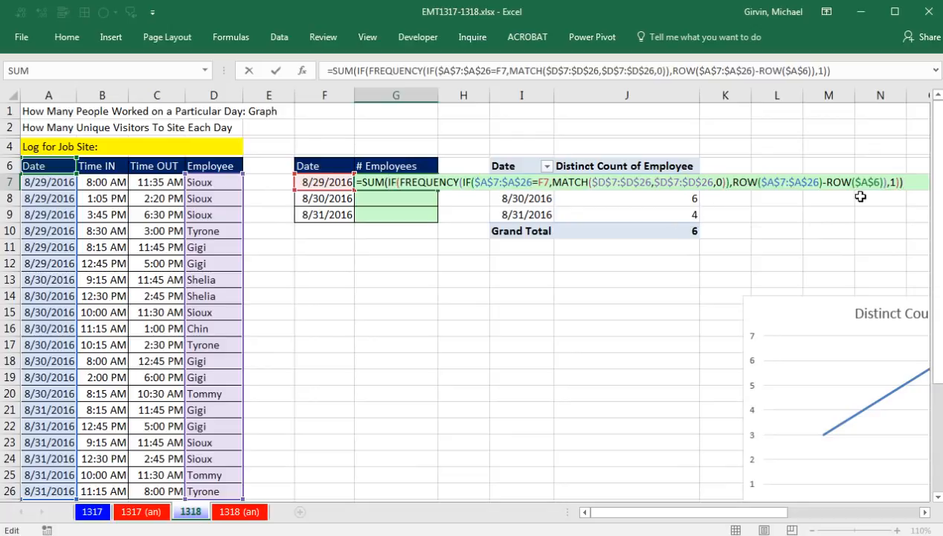
Step: Examine the arguments of the nested IF functions and SUM in G7 that hold array operations
click(475, 182)
drag(657, 219, 376, 215)
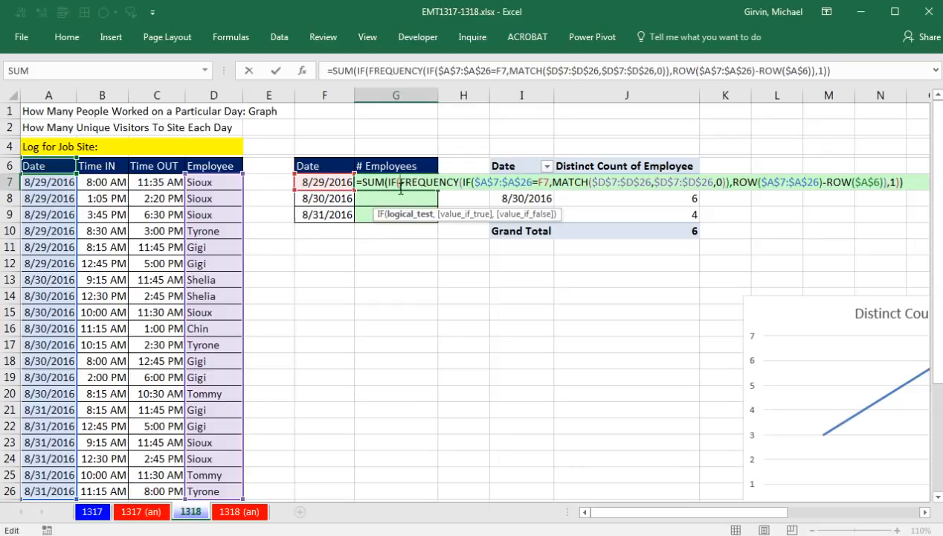
click(388, 182)
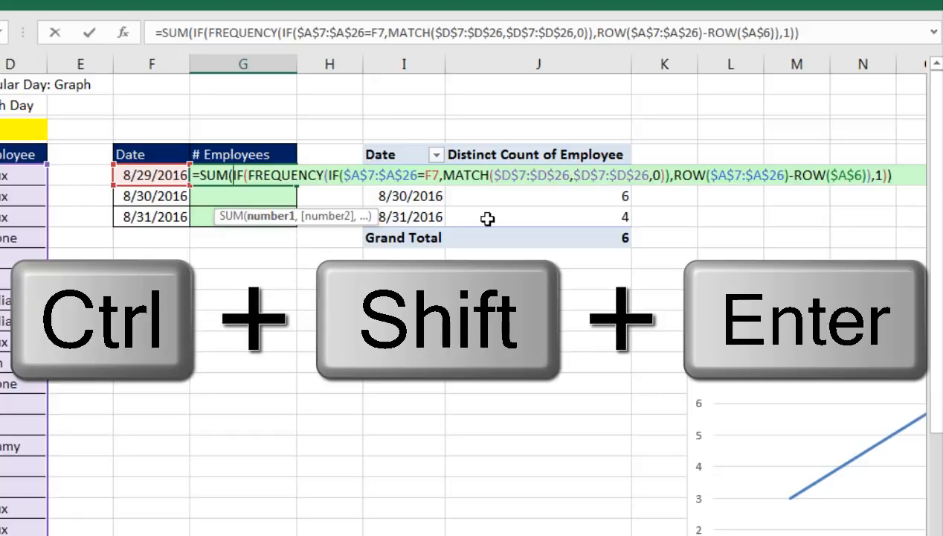
Step: Commit the completed SUM/IF/FREQUENCY/MATCH formula in G7 as an array formula
key(ctrl+shift+Return)
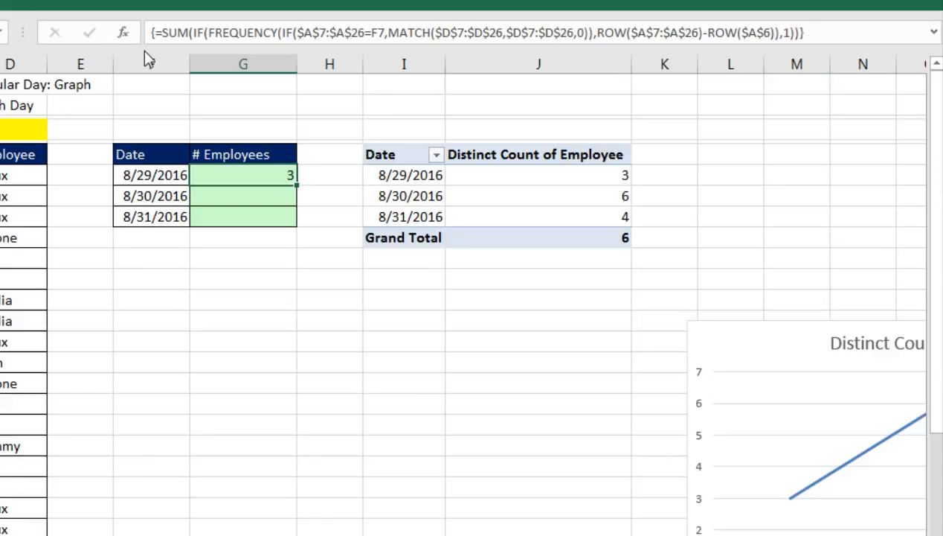
Step: Re-enter G7 as an ordinary non-array formula, try moving it to G1, and undo the move
double_click(271, 175)
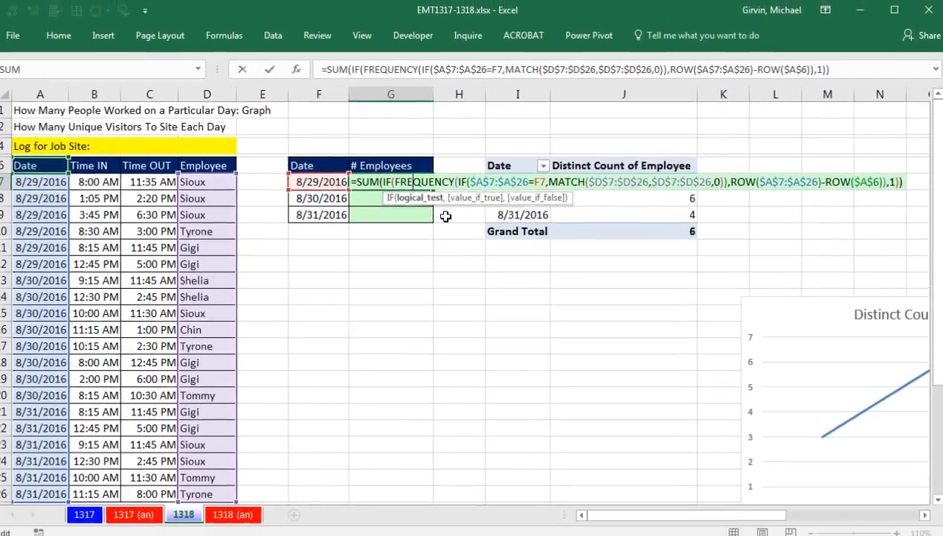
key(Return)
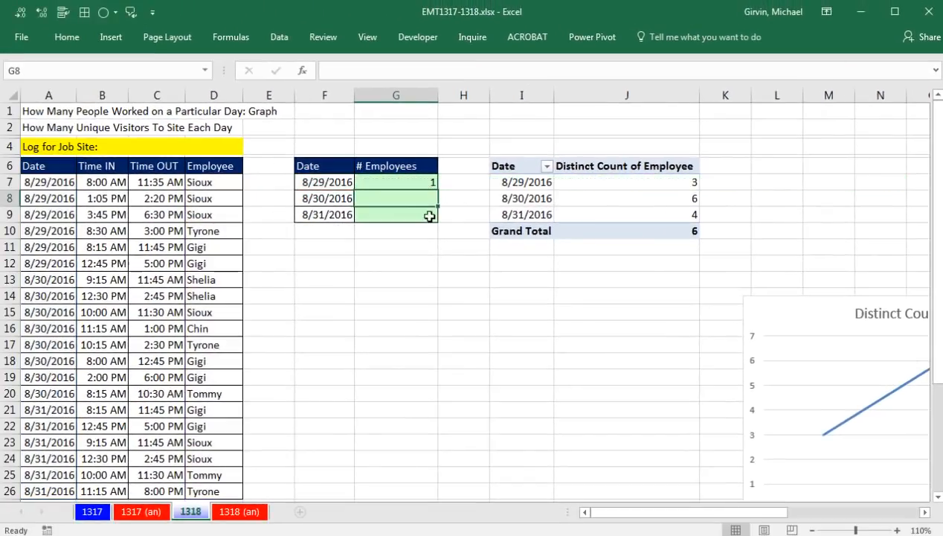
click(413, 182)
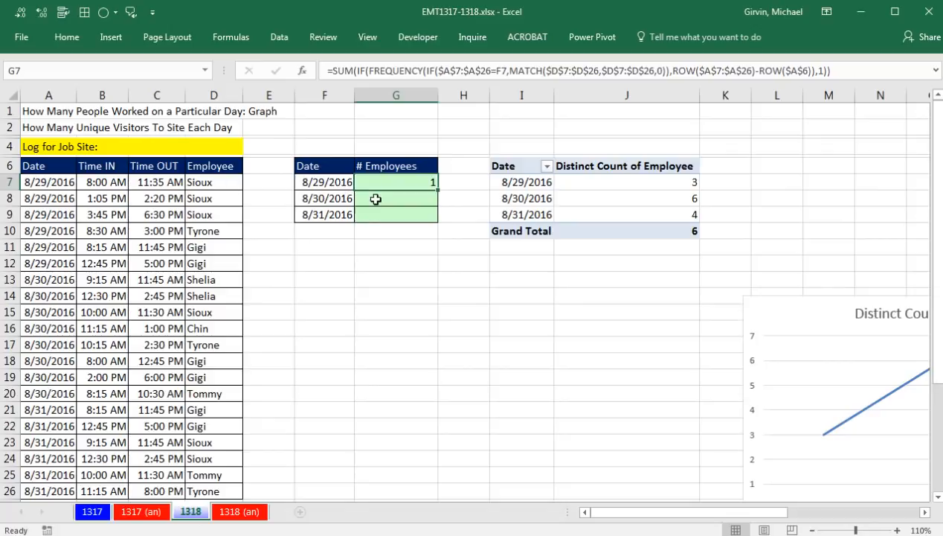
drag(377, 191, 413, 121)
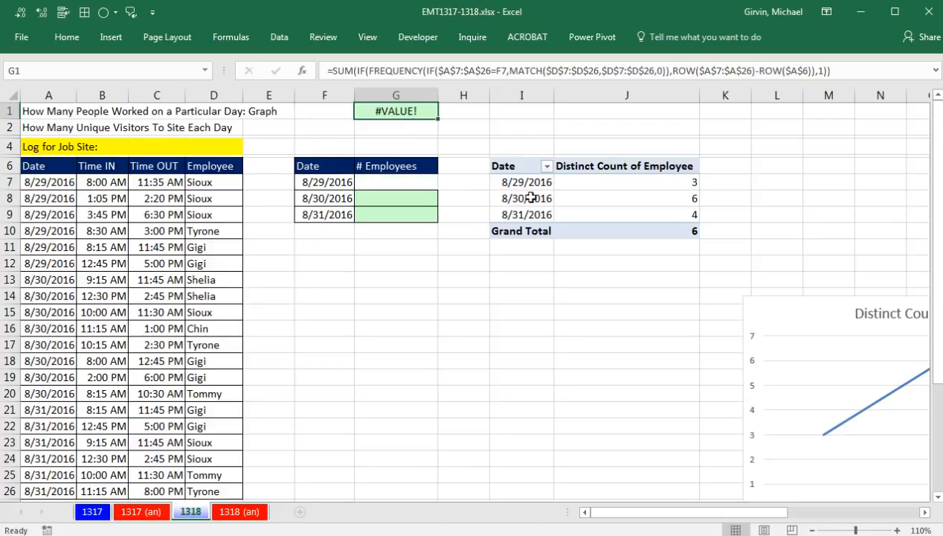
key(ctrl+z)
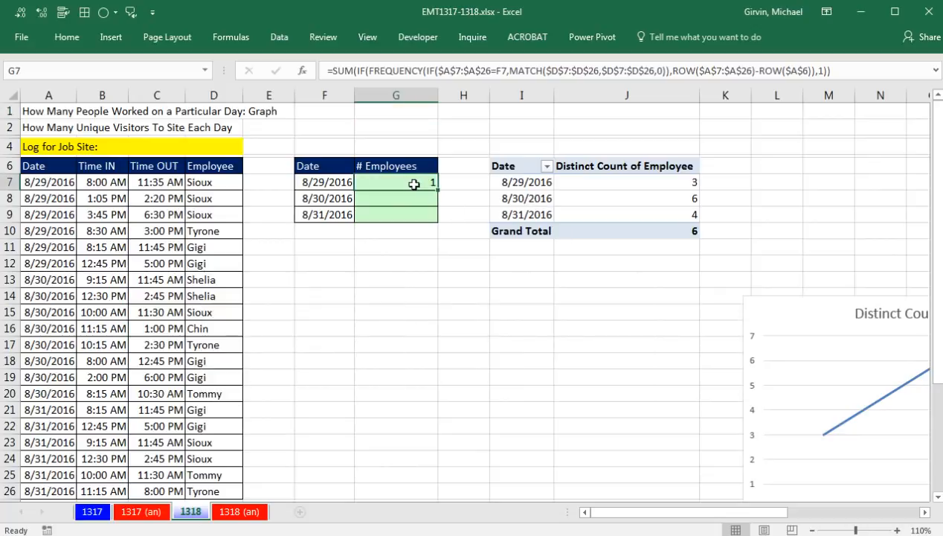
Step: Re-enter the G7 formula as an array formula and copy it down through G9
key(F2)
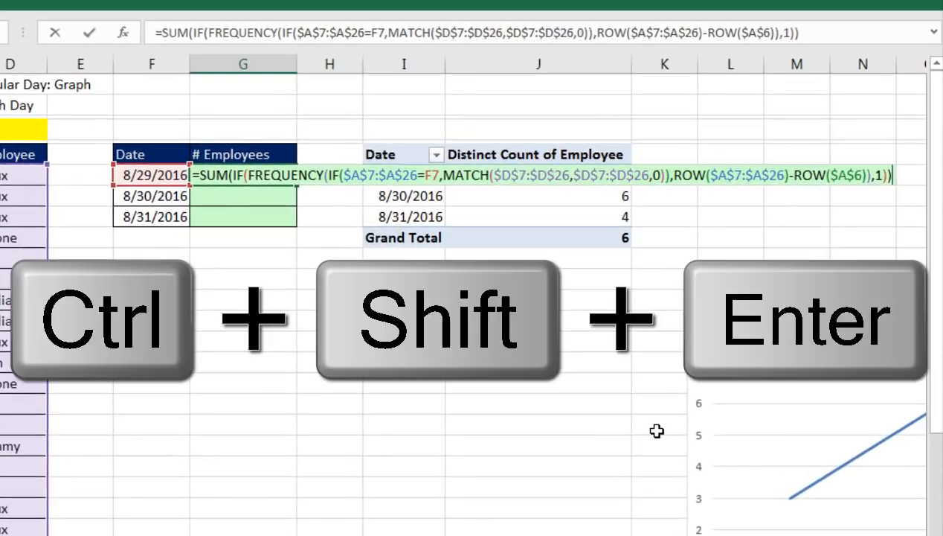
key(ctrl+shift+Return)
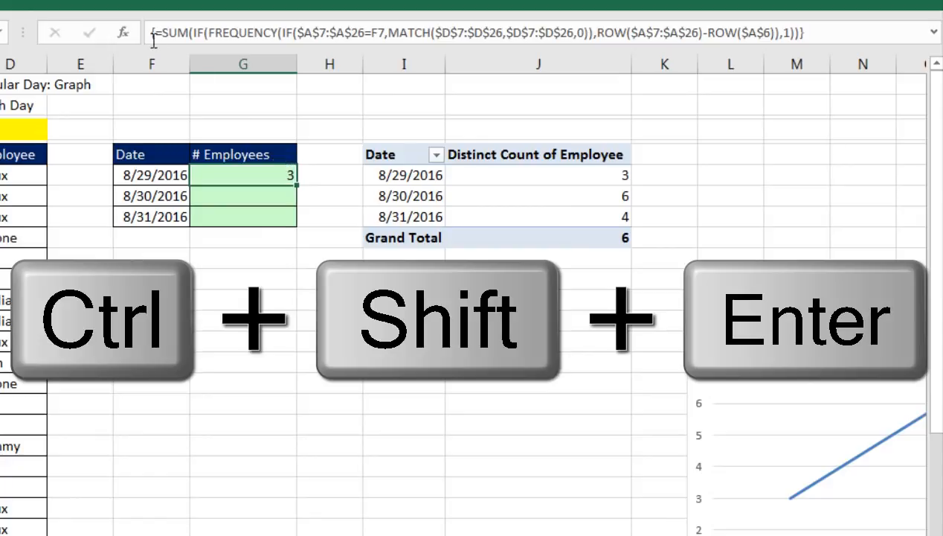
double_click(297, 185)
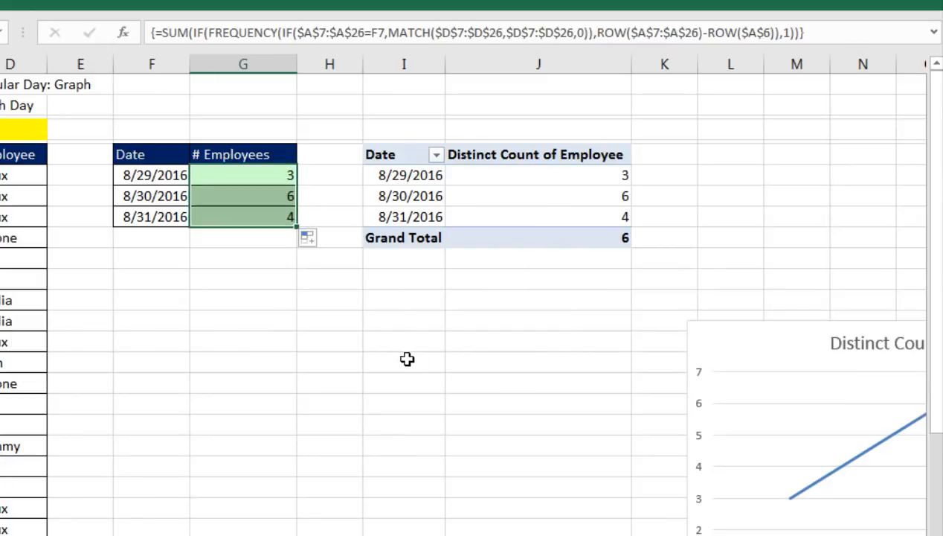
Step: Check the cell references in G9's array formula and compare the daily results with the PivotTable's distinct counts
click(257, 217)
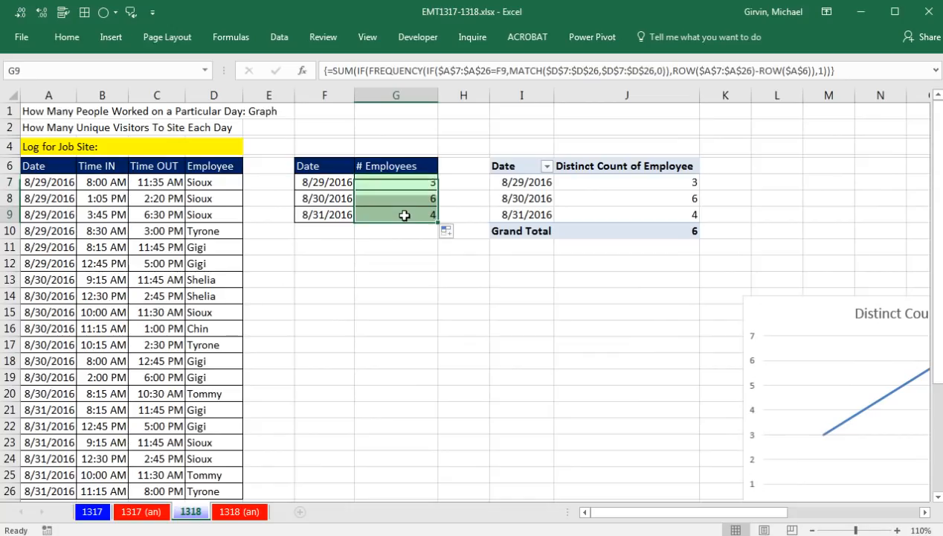
click(404, 215)
key(F2)
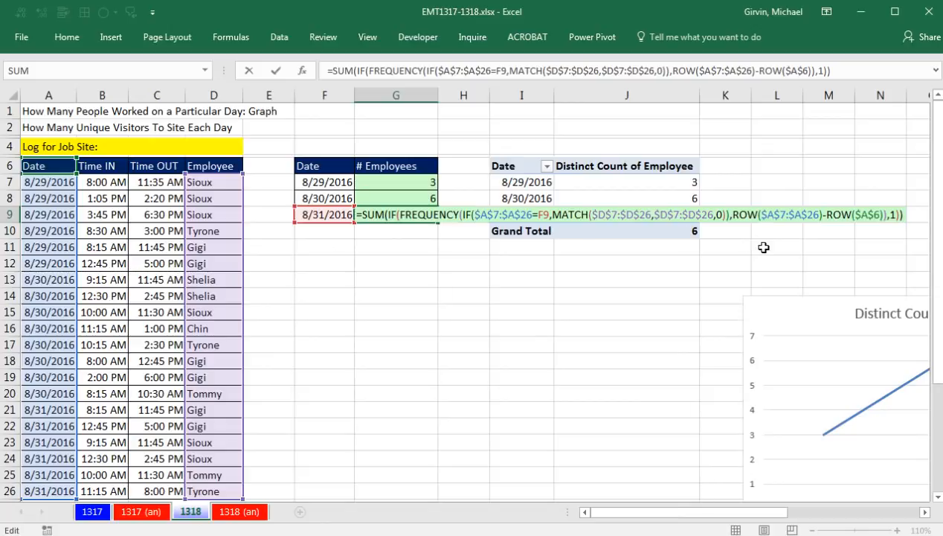
key(ctrl+shift+Return)
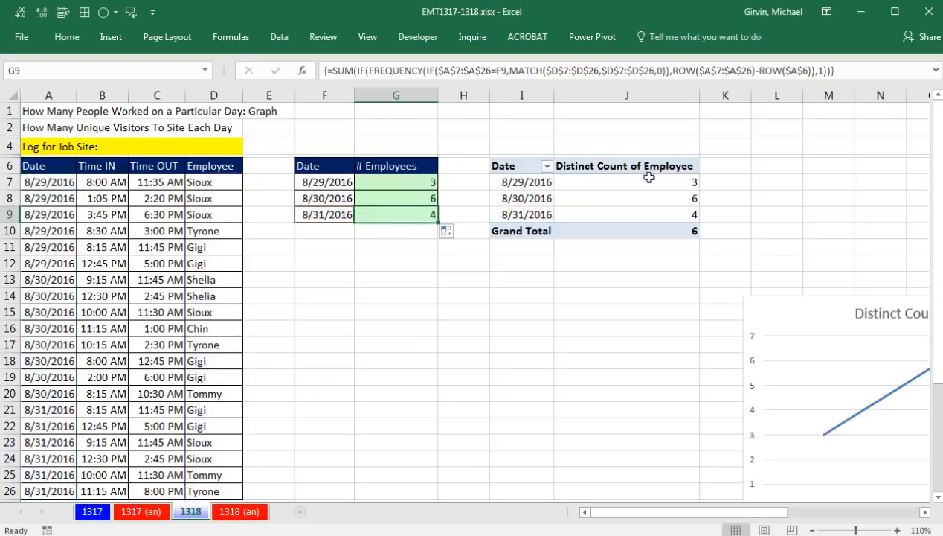
click(571, 179)
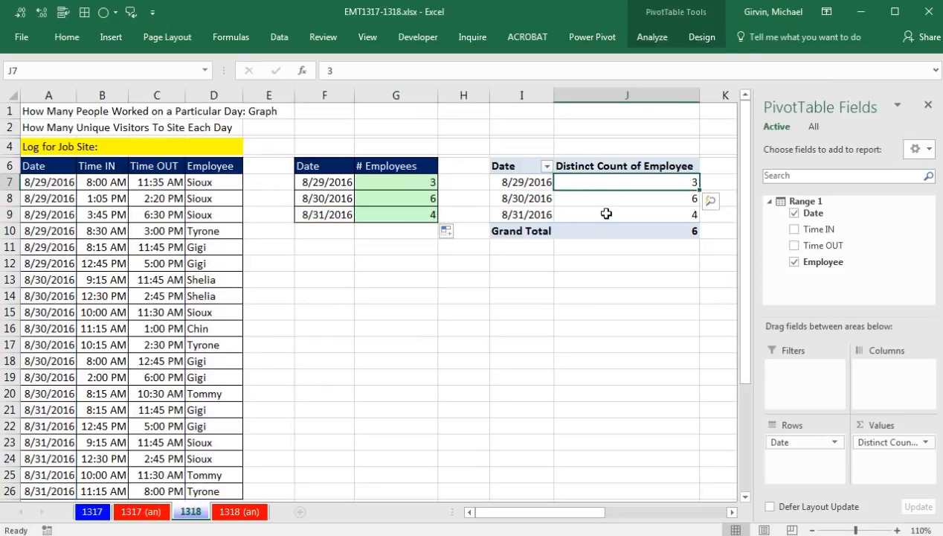
mouse_move(603, 233)
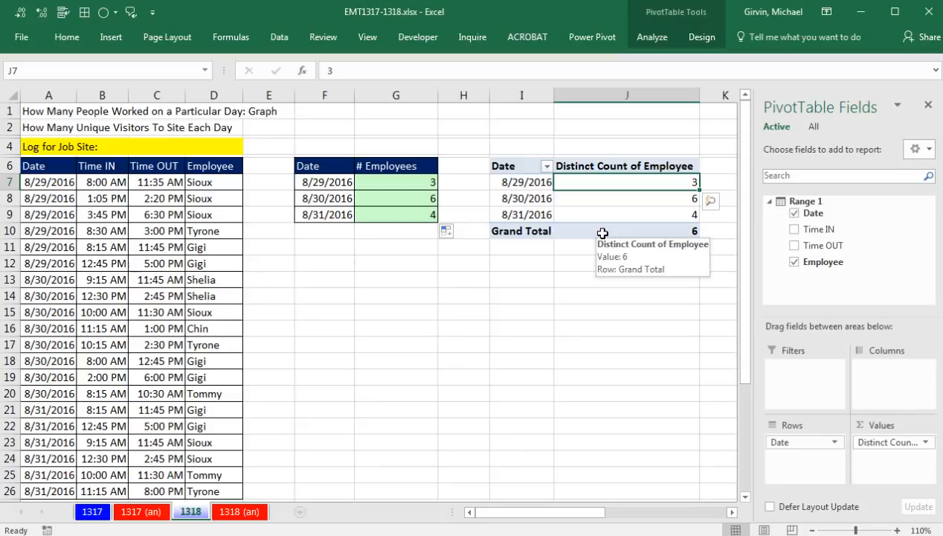